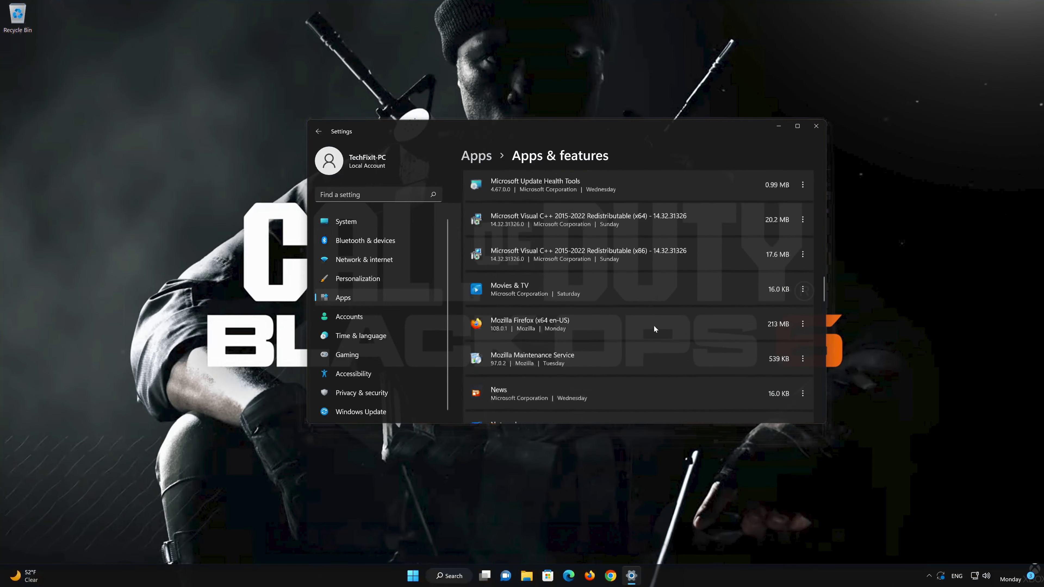
Step: Find the Xbox app in the list of installed apps and open its advanced options
scroll(654, 326, down, 12)
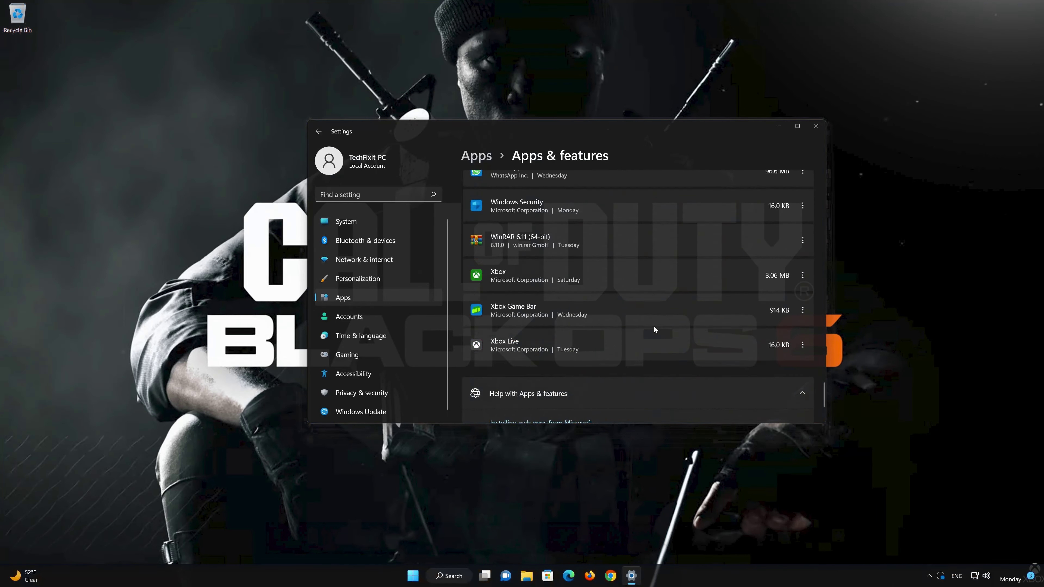
scroll(654, 329, up, 1)
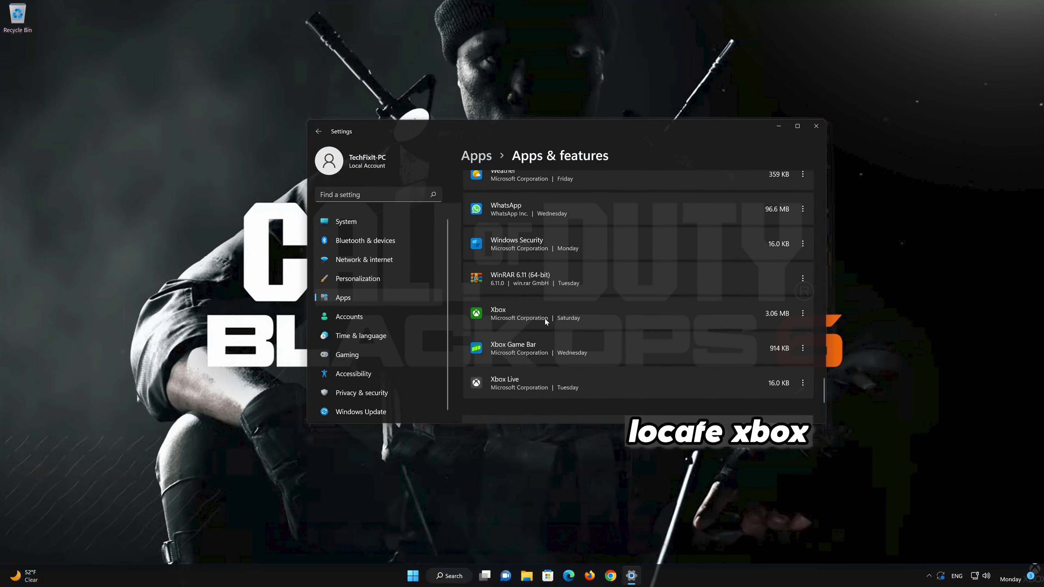
click(802, 314)
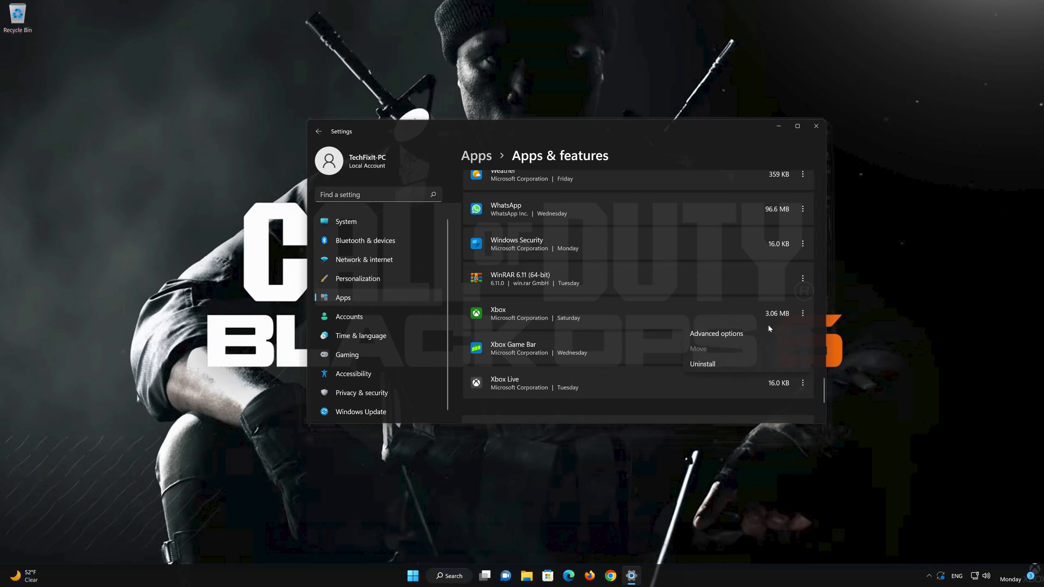
click(719, 336)
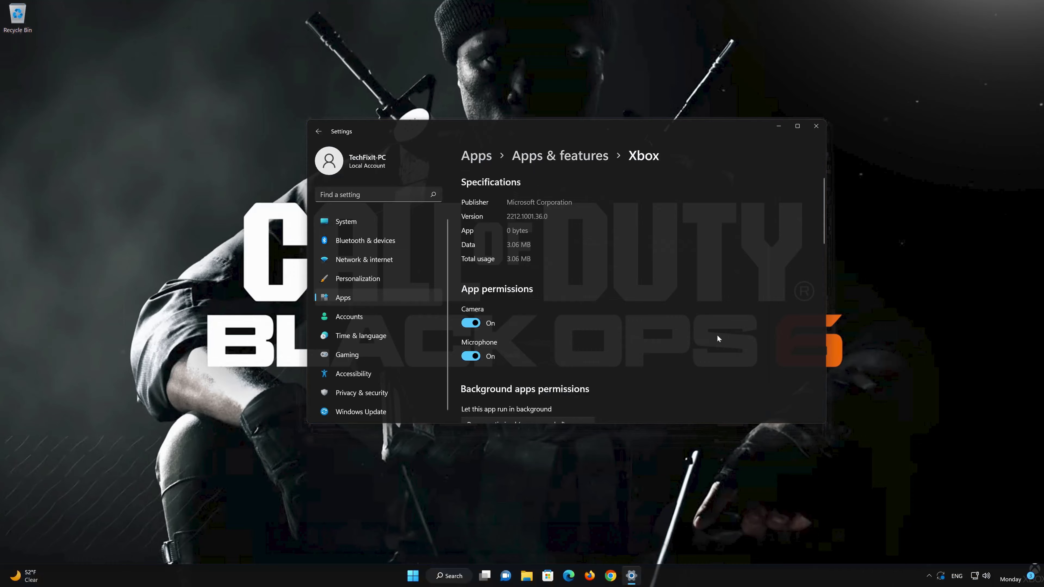
Step: Repair the Xbox app and reset it, confirming the deletion of its data
scroll(717, 335, down, 5)
scroll(716, 337, down, 7)
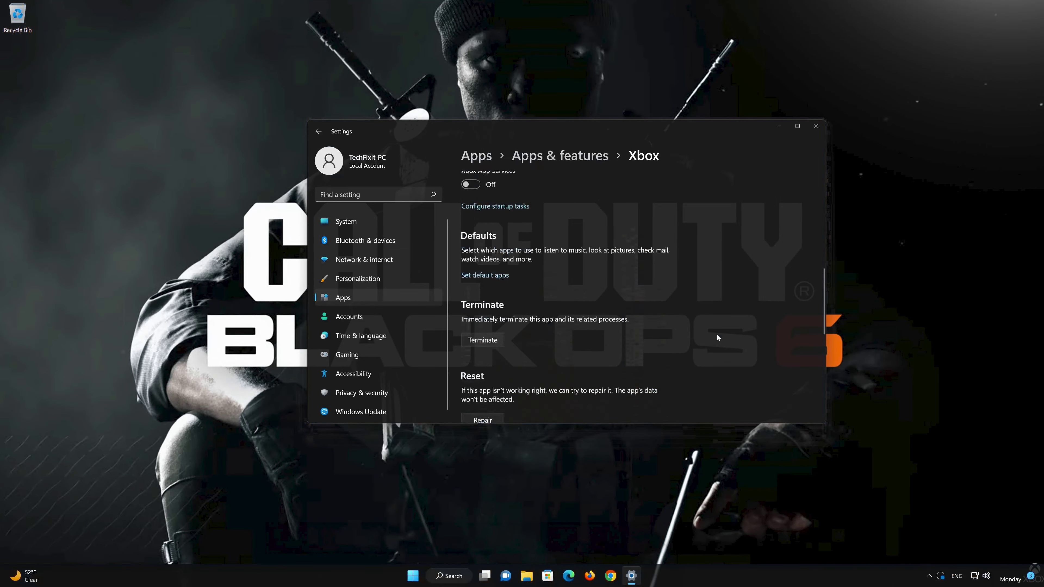
scroll(716, 334, down, 3)
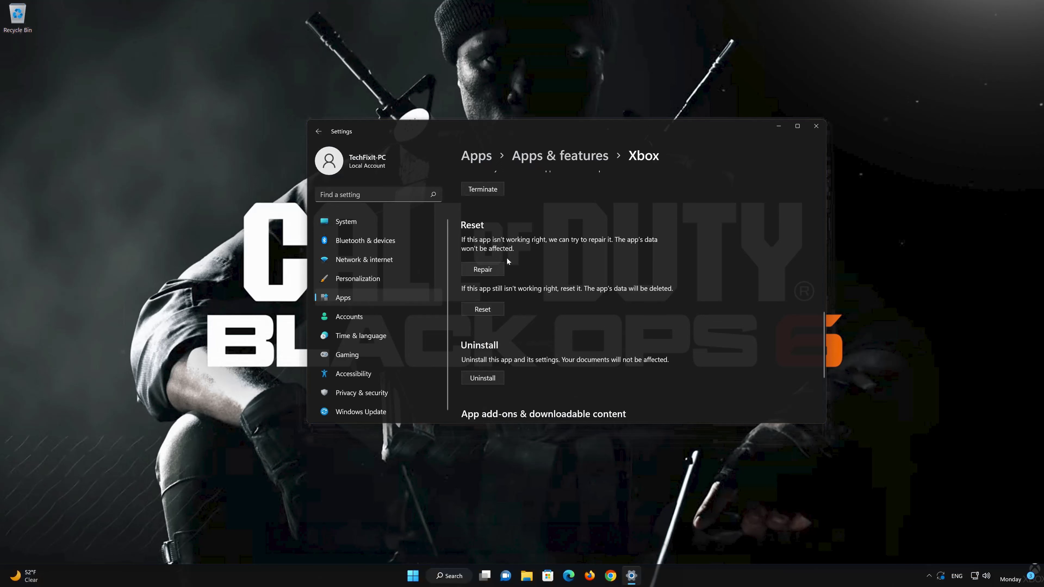
click(480, 272)
click(485, 310)
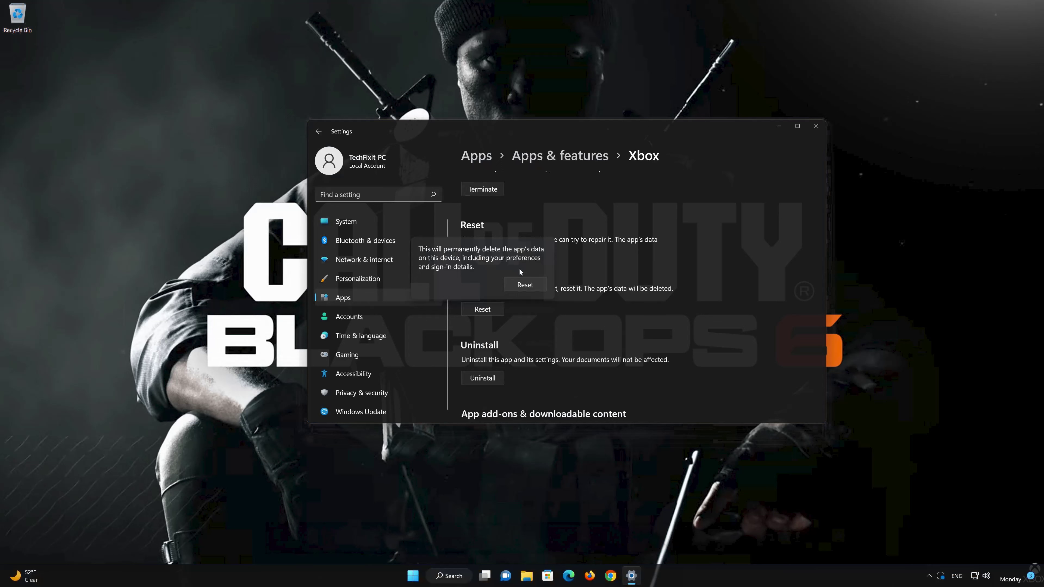
click(529, 284)
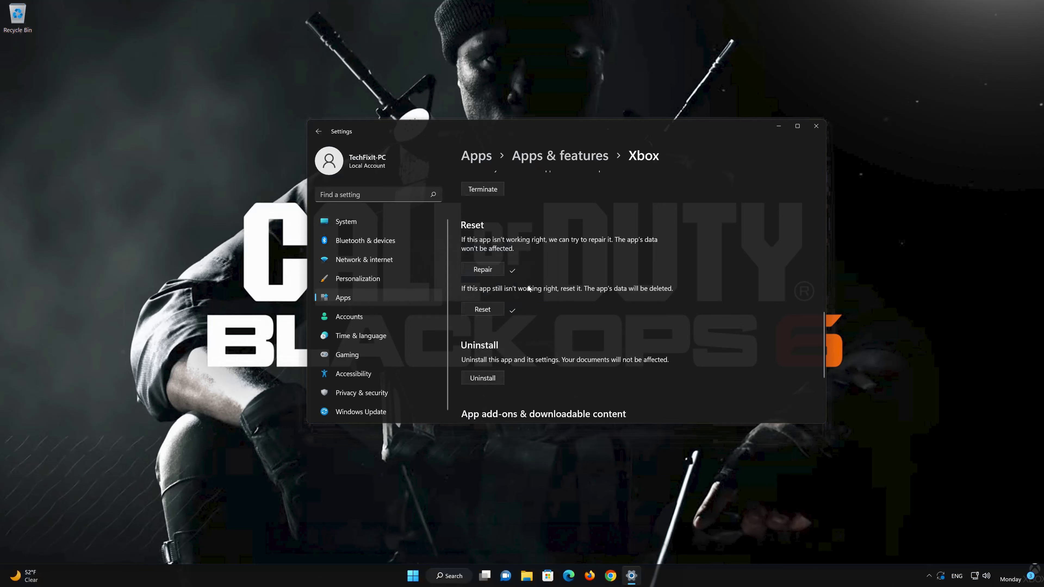
Step: Uninstall the Xbox app, confirm the removal, and close Settings
scroll(528, 312, down, 2)
scroll(526, 307, down, 1)
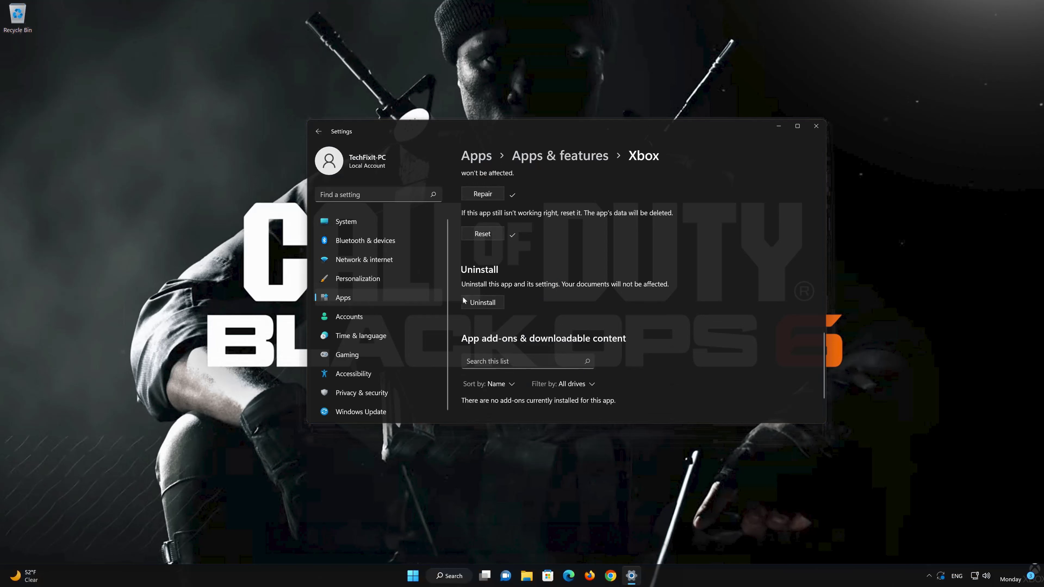
click(484, 302)
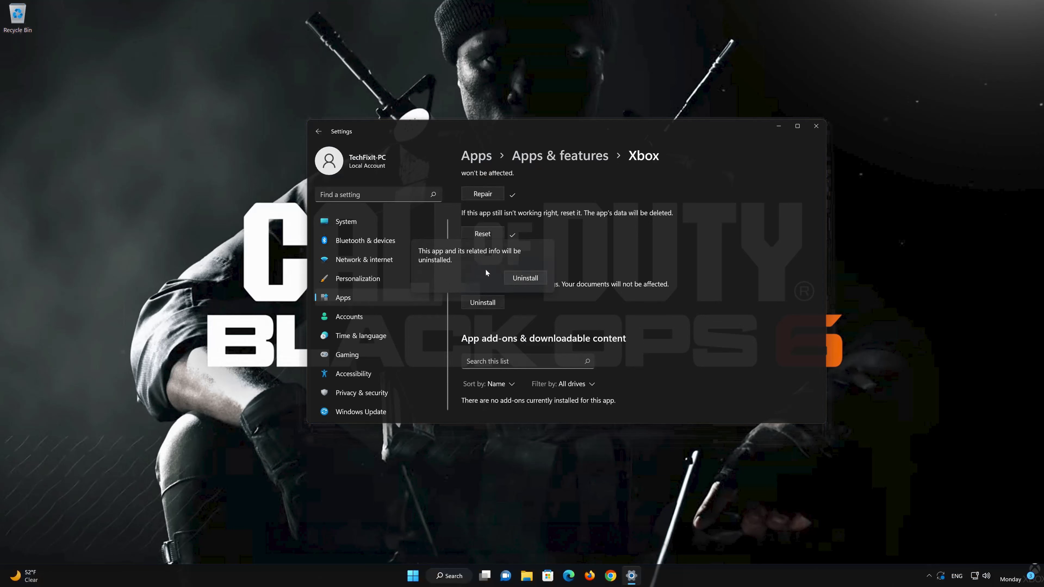
click(530, 281)
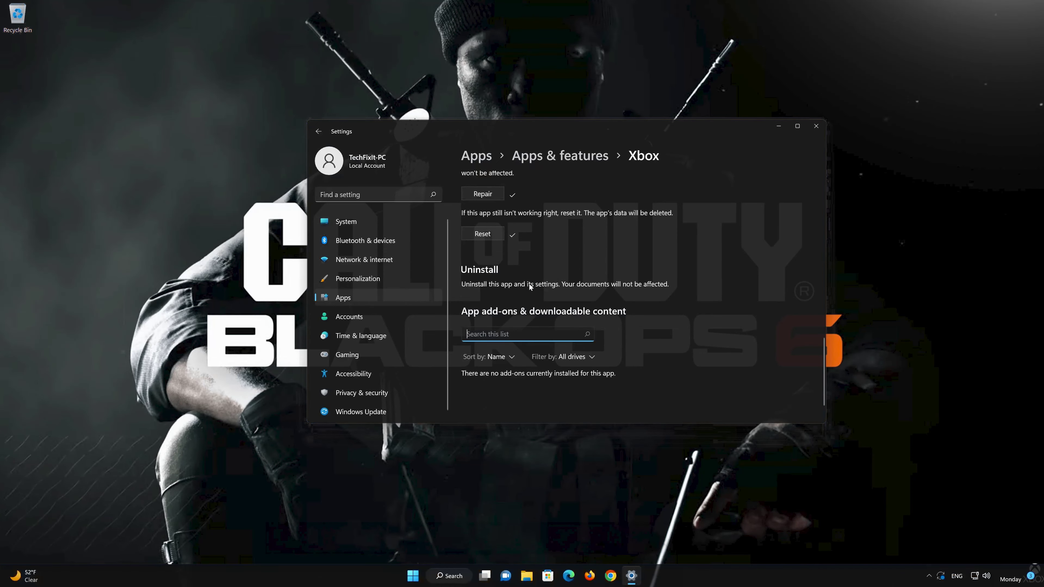
click(816, 125)
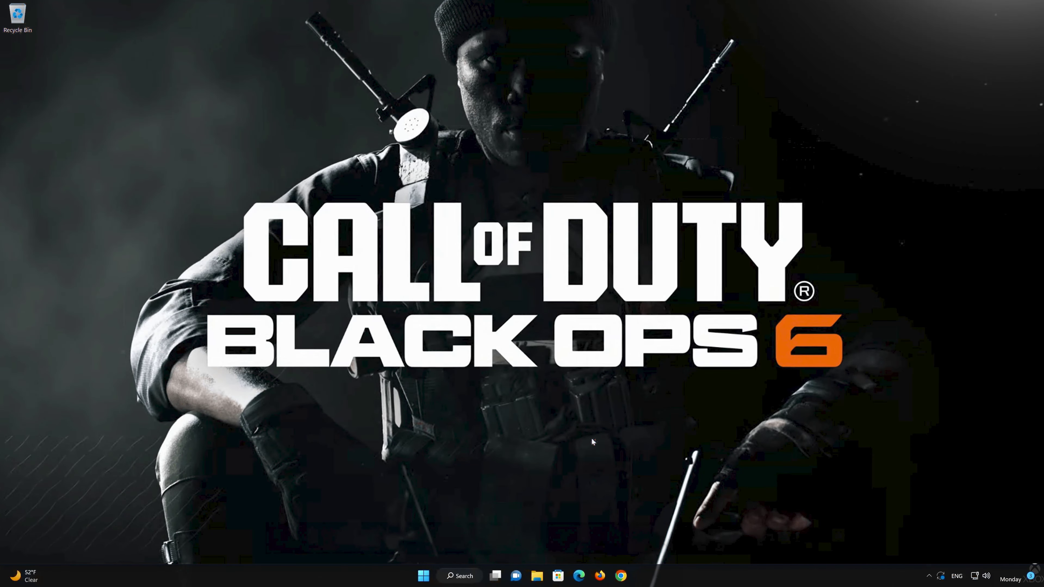
Step: Search the Microsoft Store for "xbox" and install the Xbox app
click(558, 573)
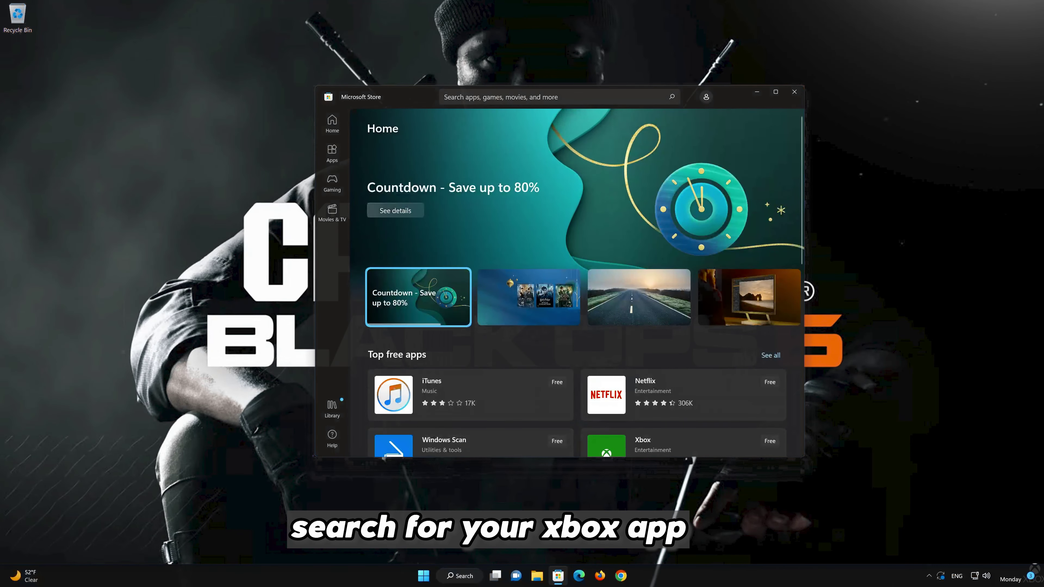
click(445, 97)
text(x)
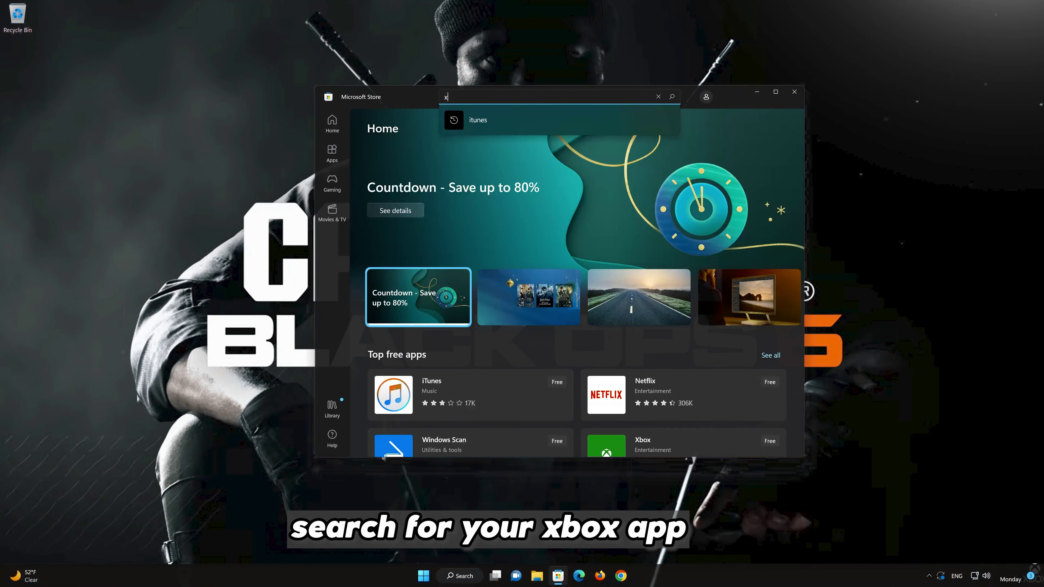
text(box)
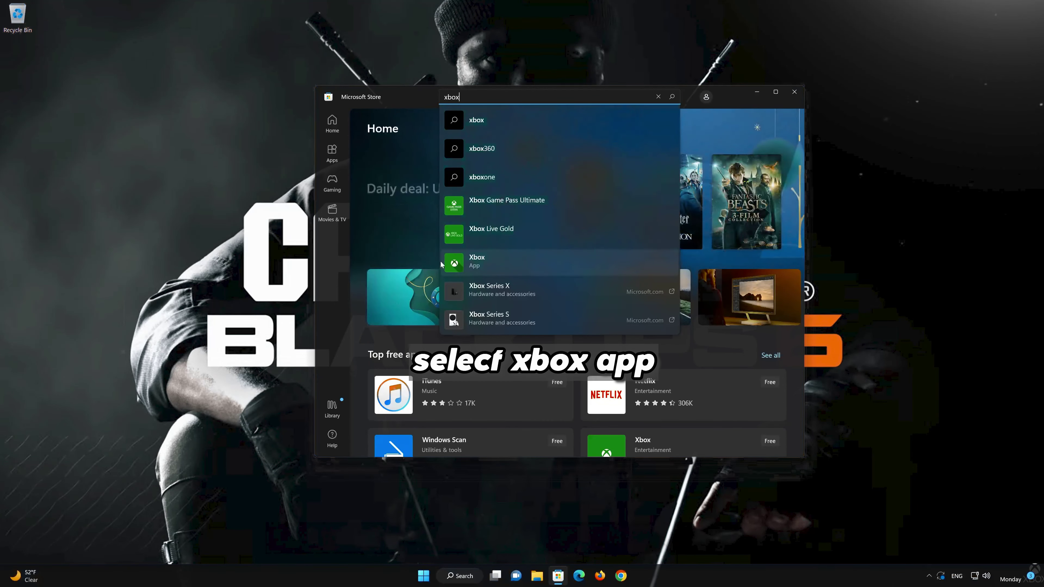
click(492, 259)
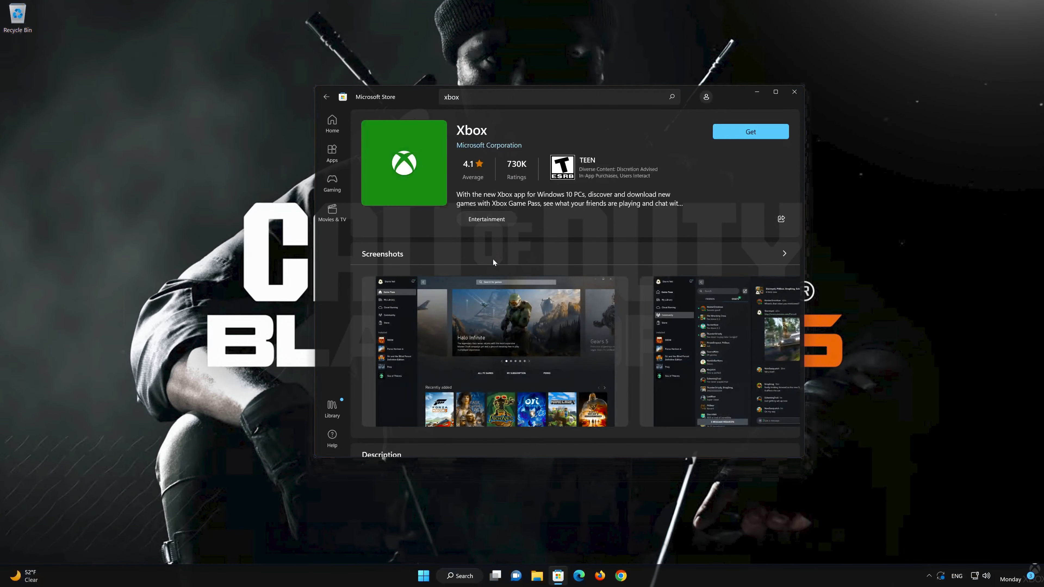
click(743, 136)
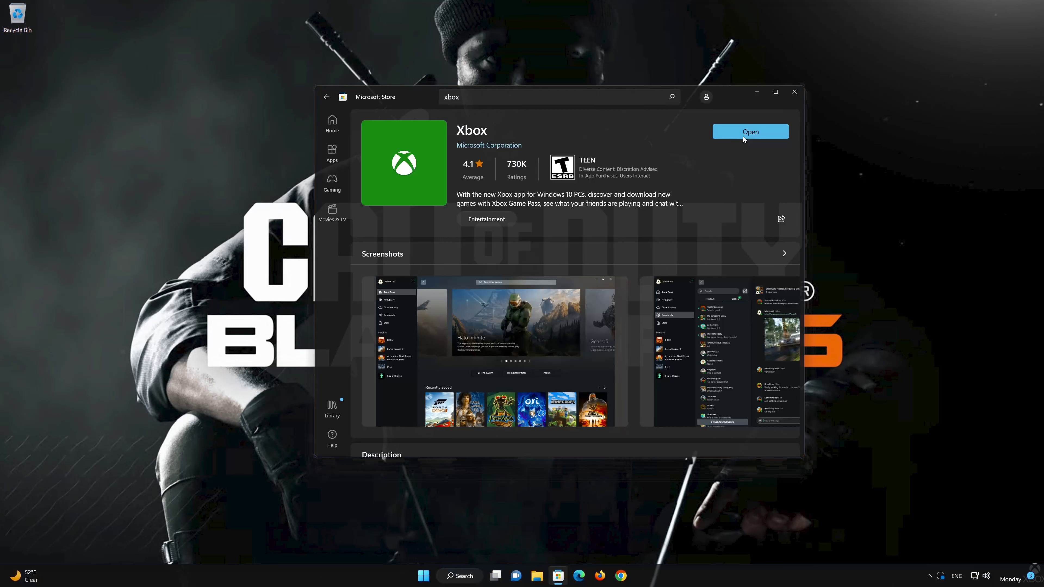
Step: Launch the reinstalled Xbox app and continue to the game catalog without signing in
click(765, 130)
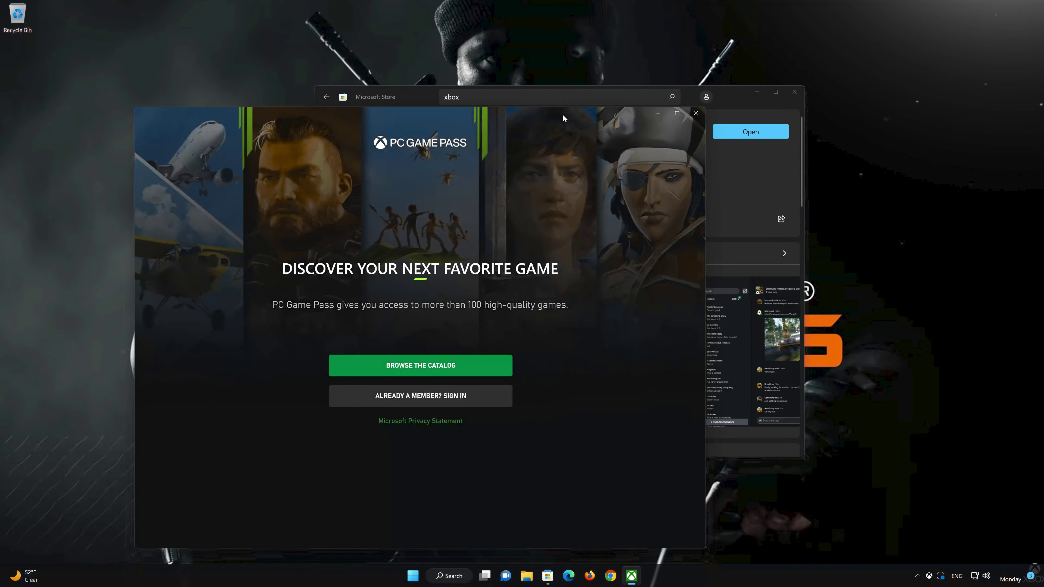
drag(563, 114, 696, 65)
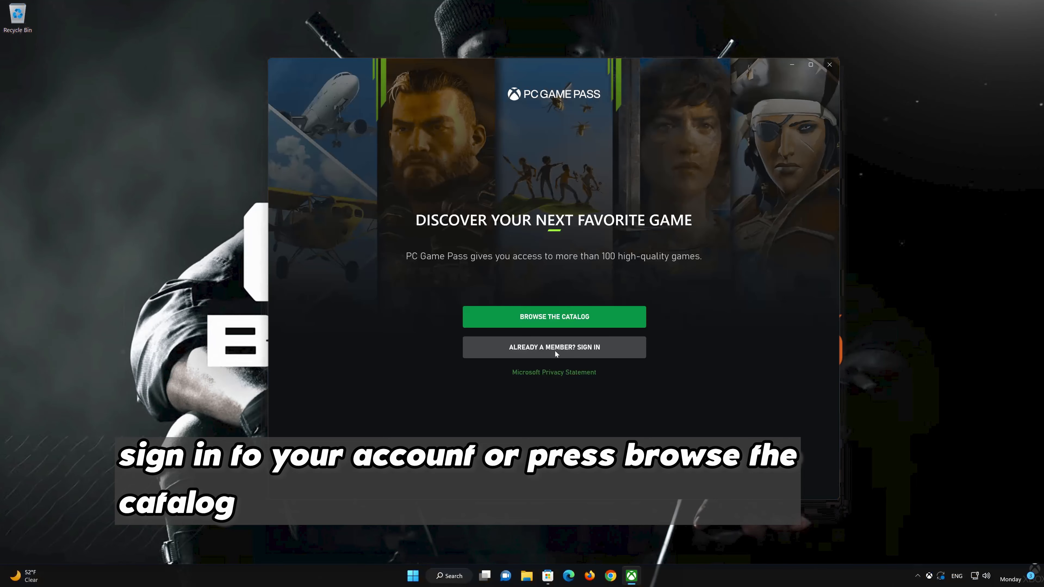
click(577, 315)
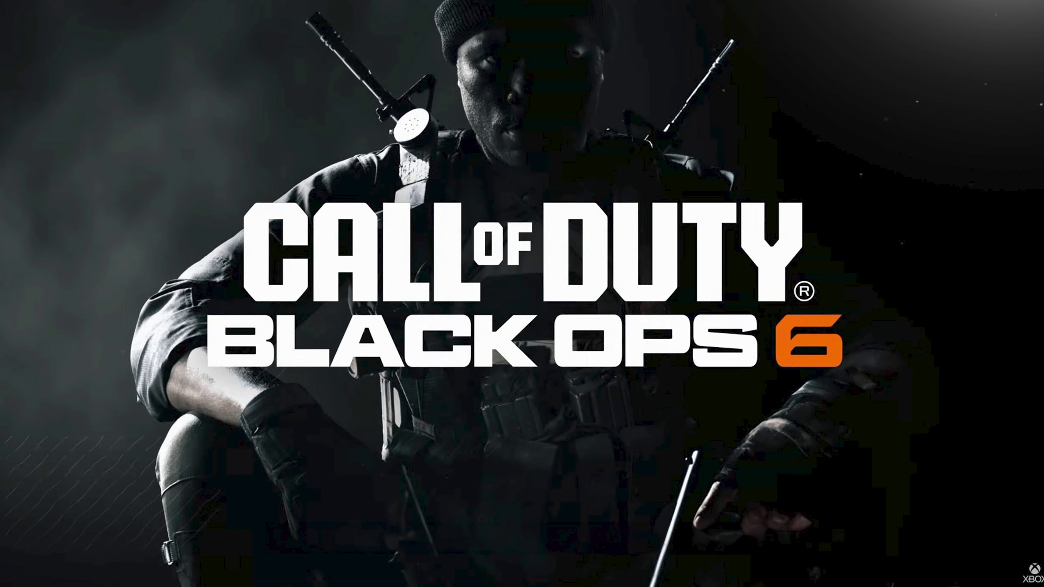
Step: Open Windows Settings and display the list of installed apps
key(super)
click(593, 350)
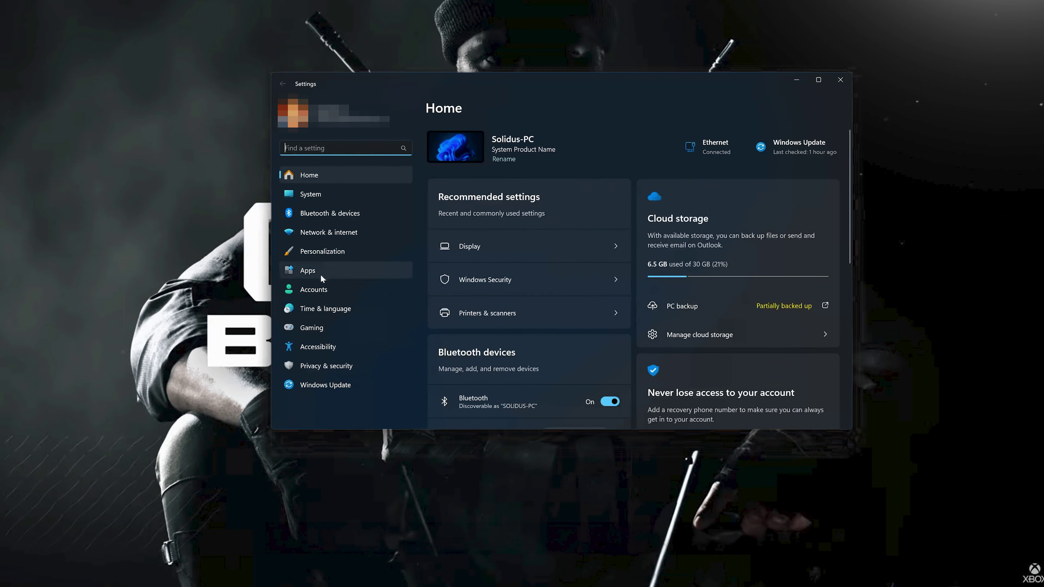
click(312, 273)
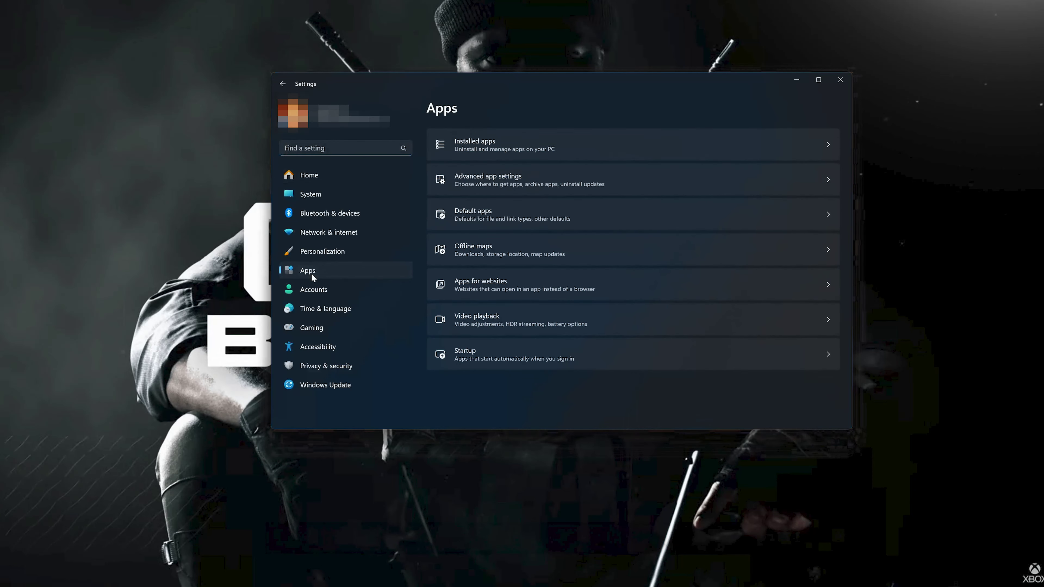
click(543, 144)
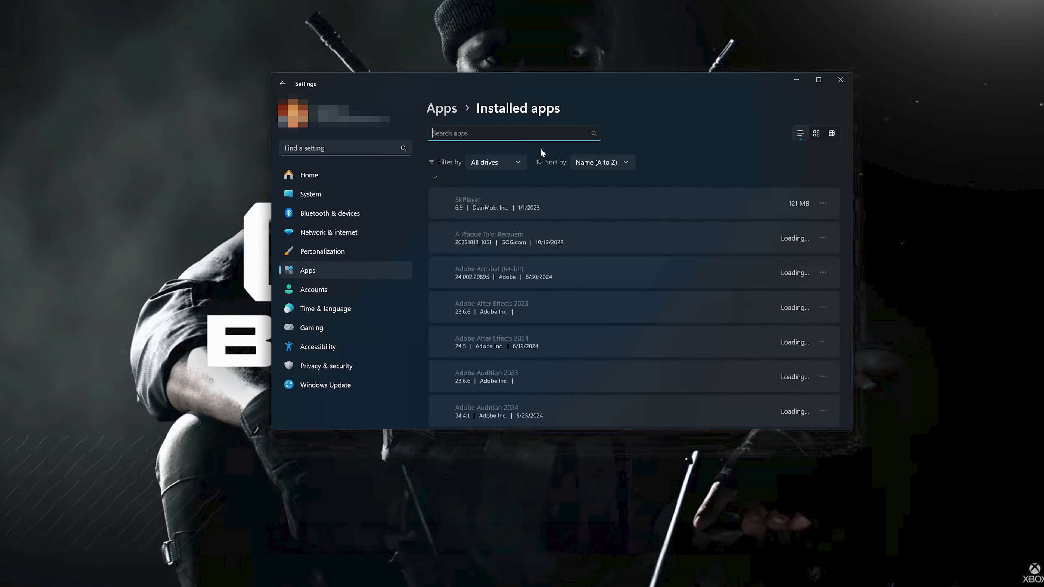
Step: Find Call of Duty® by Activision Publishing Inc. among the installed apps and open its advanced options
scroll(595, 289, down, 2)
scroll(595, 290, down, 10)
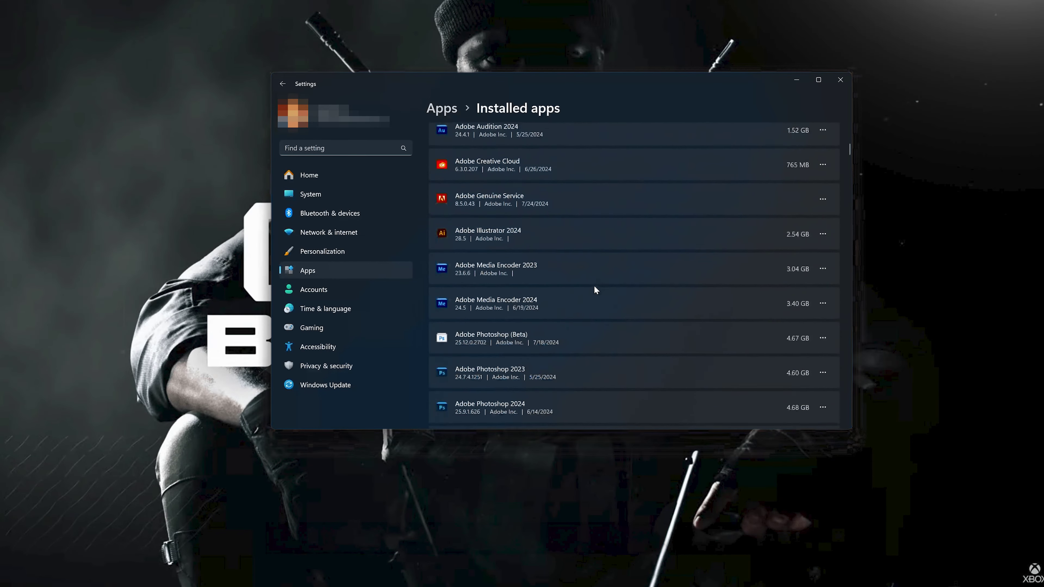
scroll(595, 289, down, 20)
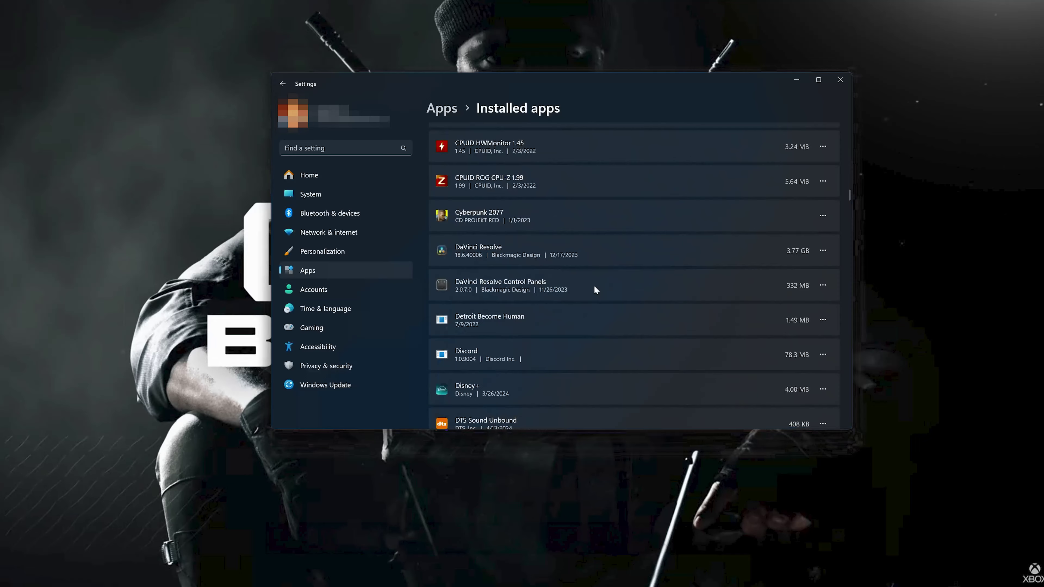
scroll(595, 290, up, 6)
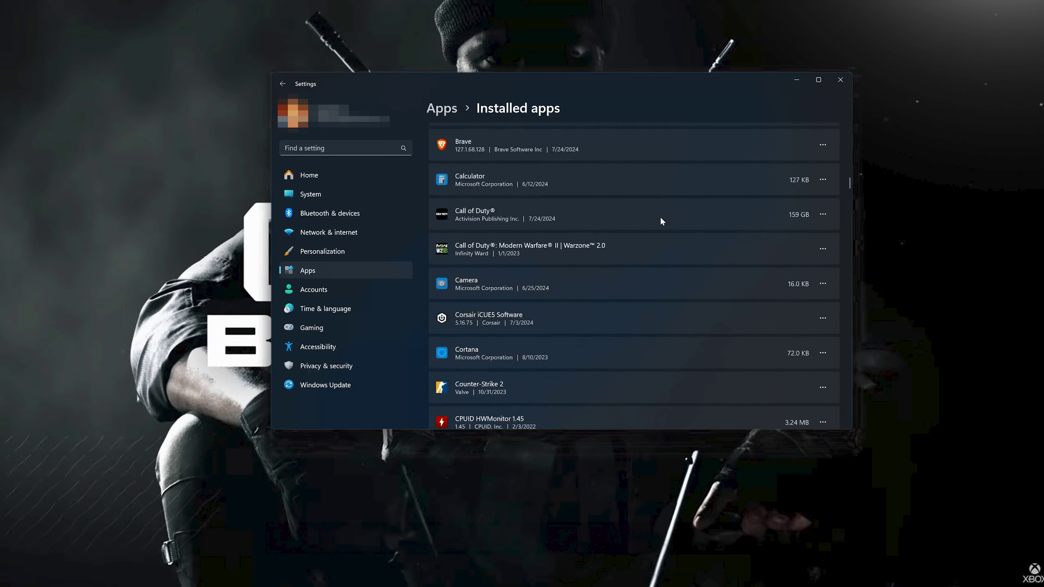
click(827, 216)
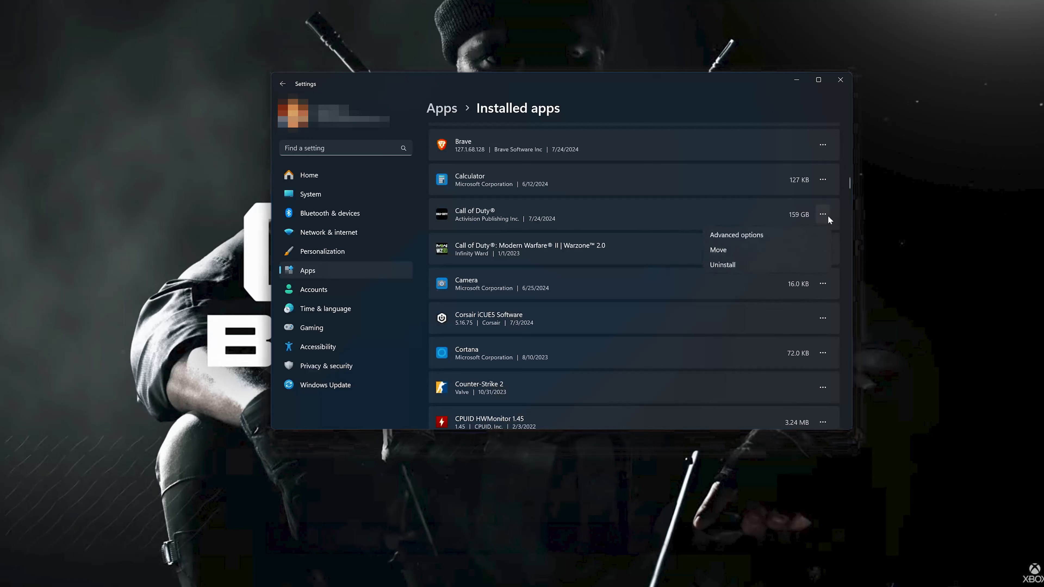
click(756, 236)
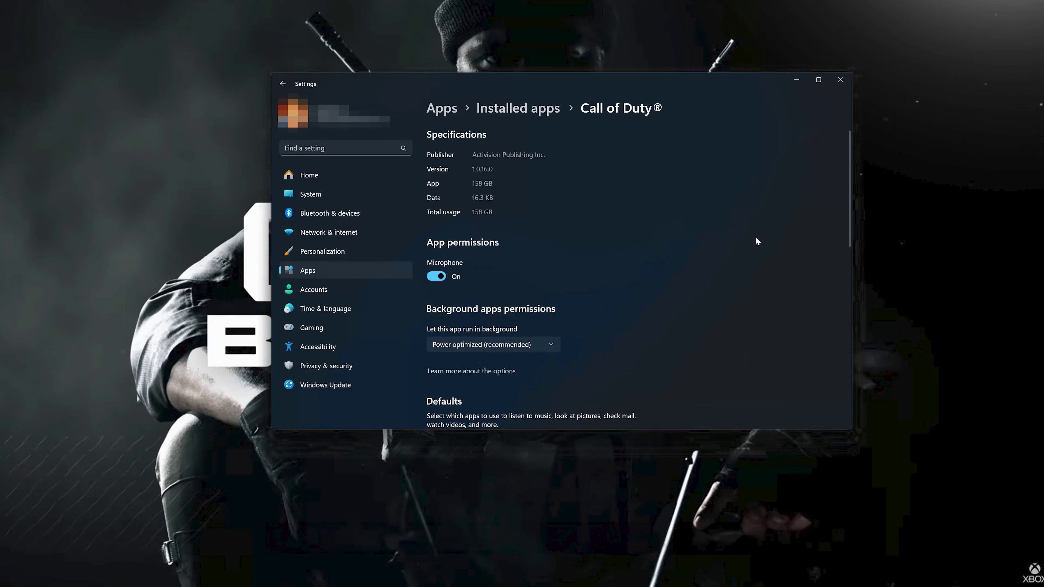
Step: Repair Call of Duty® and reset it, confirming the deletion of the game's app data
scroll(756, 238, down, 10)
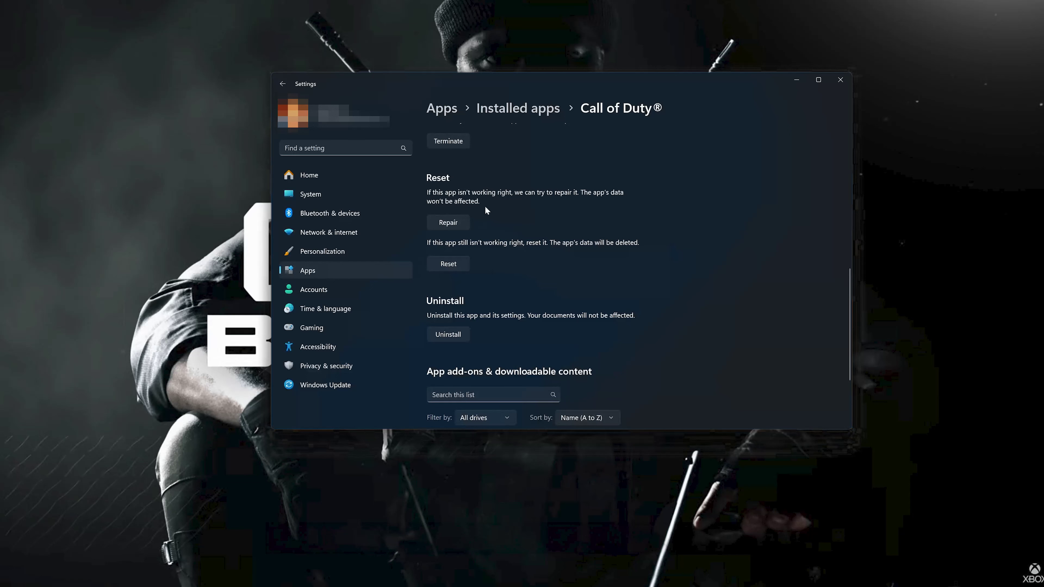
click(446, 225)
click(447, 265)
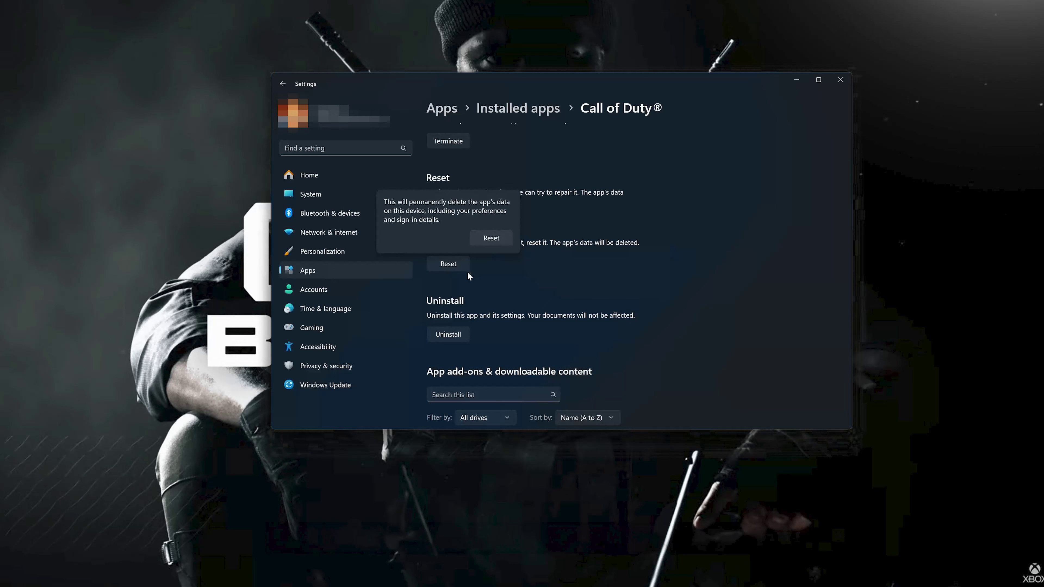
click(489, 241)
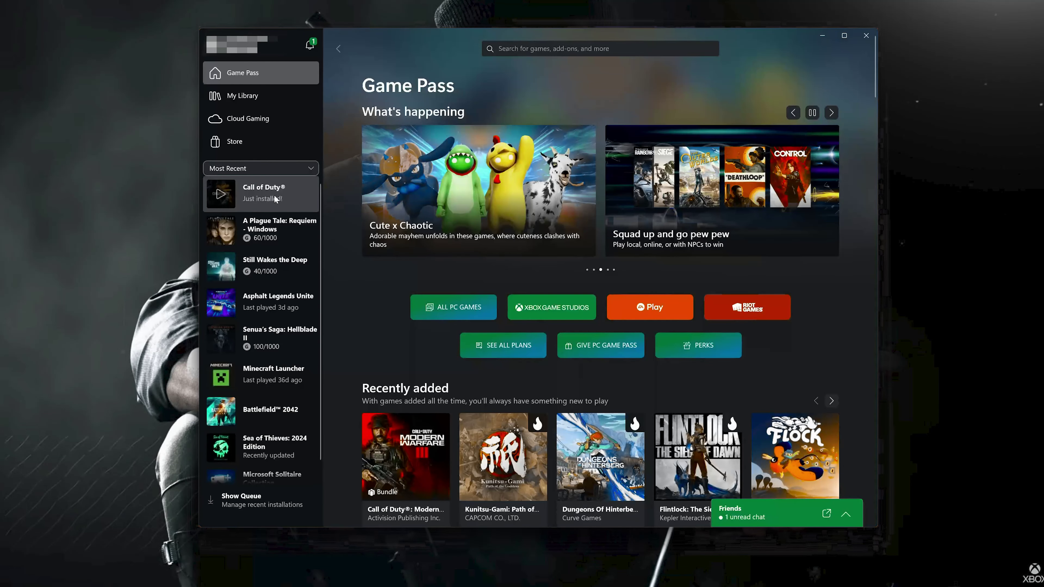
Step: Verify and repair the installed files of Call of Duty® in the Xbox app, agreeing to reset the game to its original settings
click(274, 195)
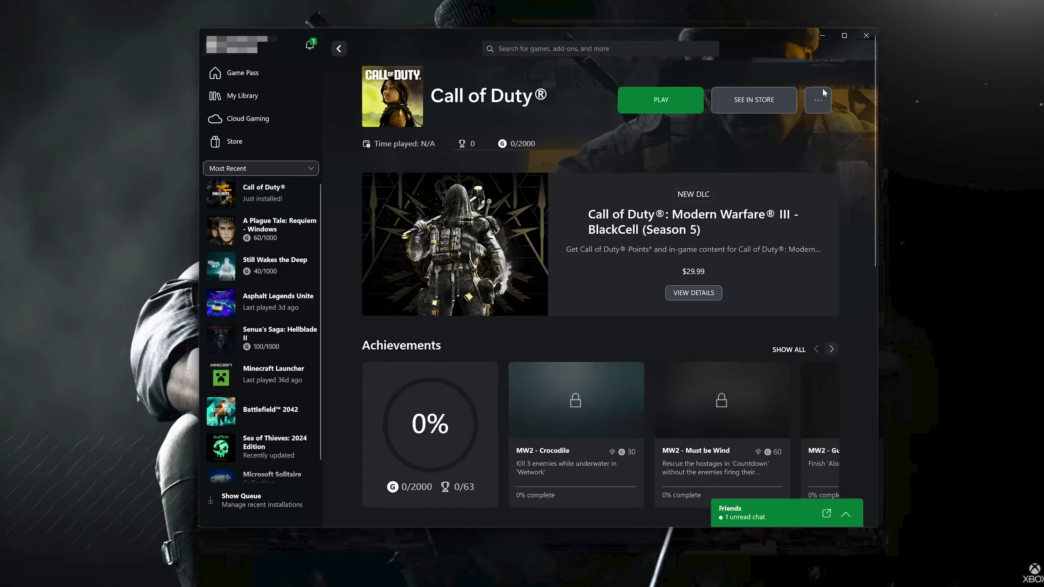
click(822, 107)
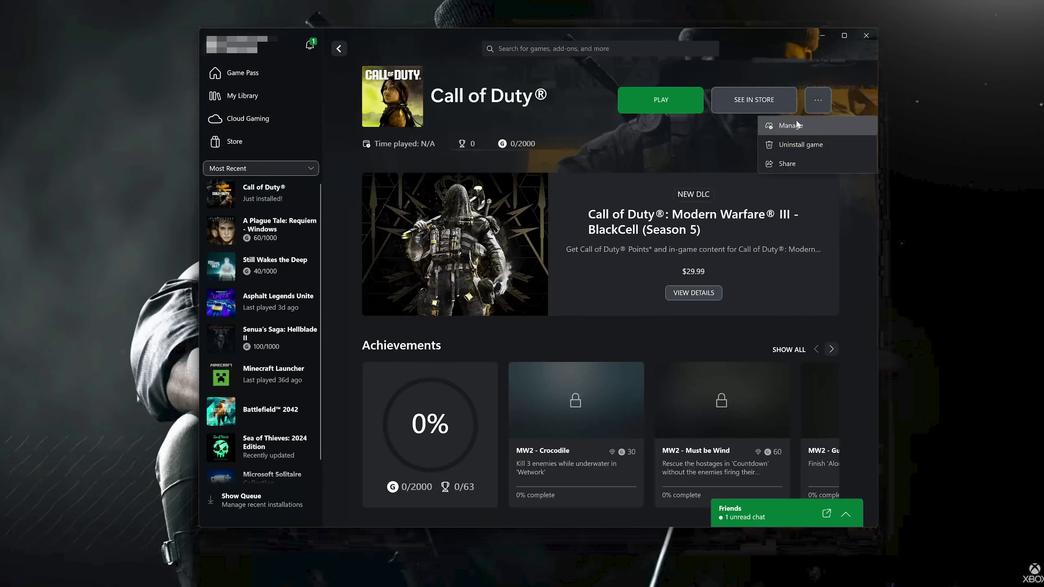
click(810, 125)
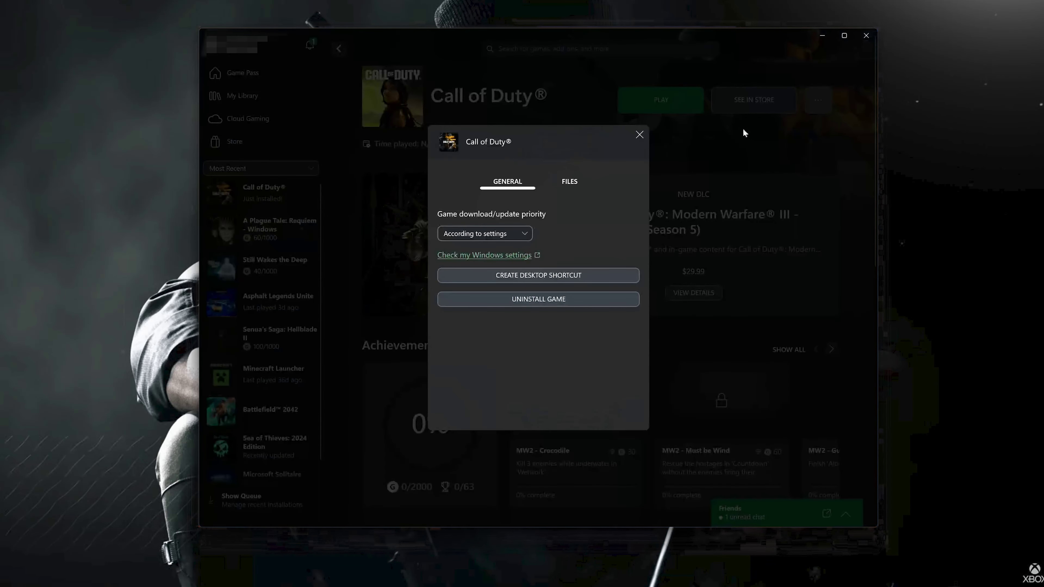
click(567, 182)
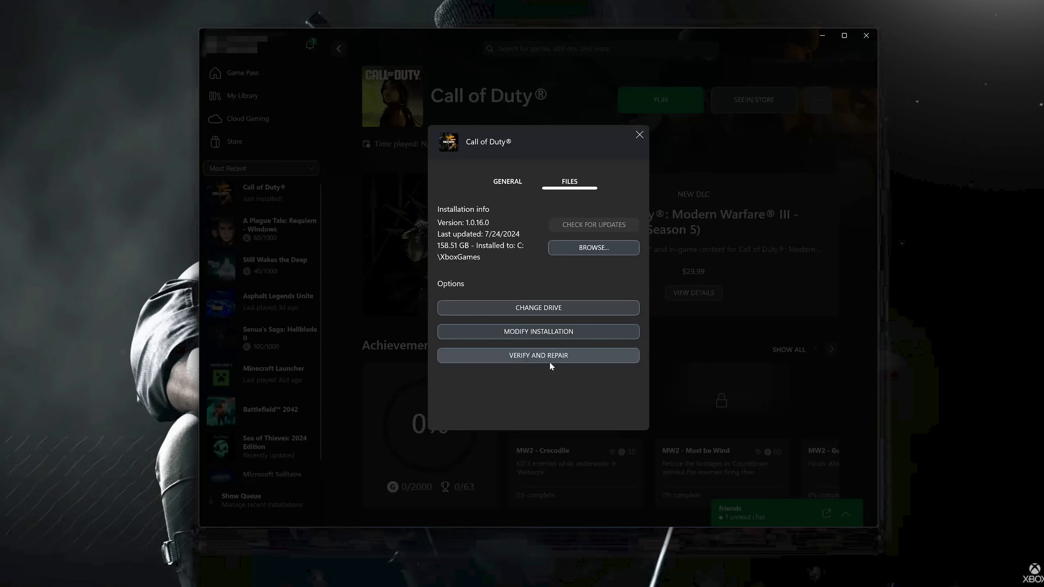
click(540, 358)
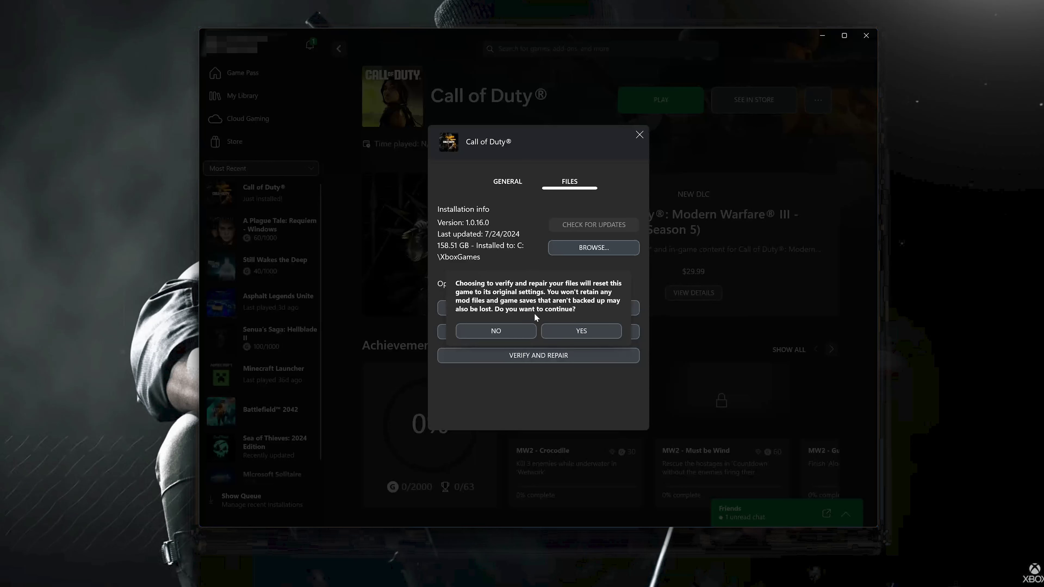
click(597, 328)
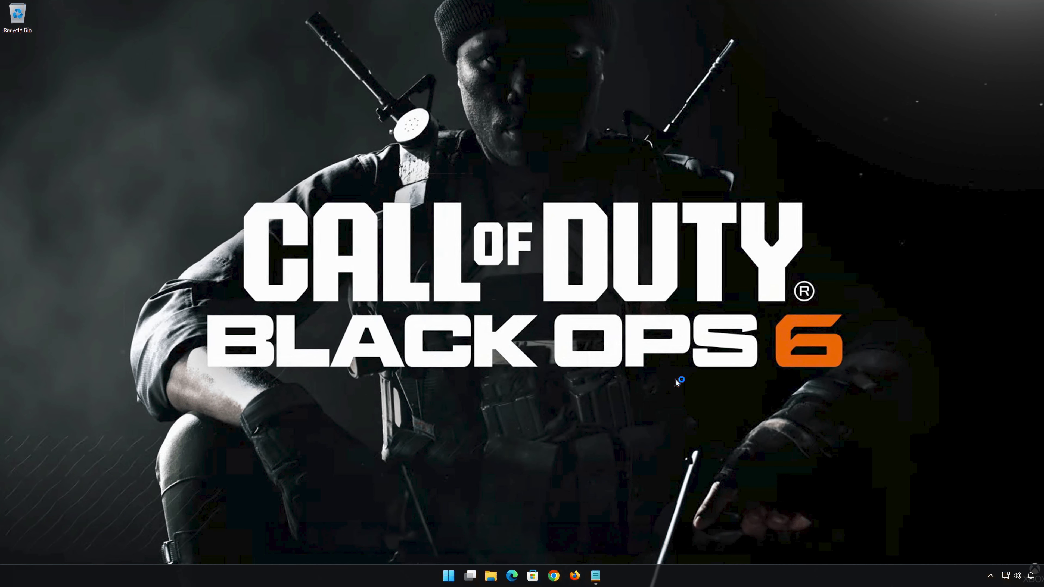
Step: Copy the gaming-services-repair-tool support link from Notepad and open it in Firefox
click(596, 575)
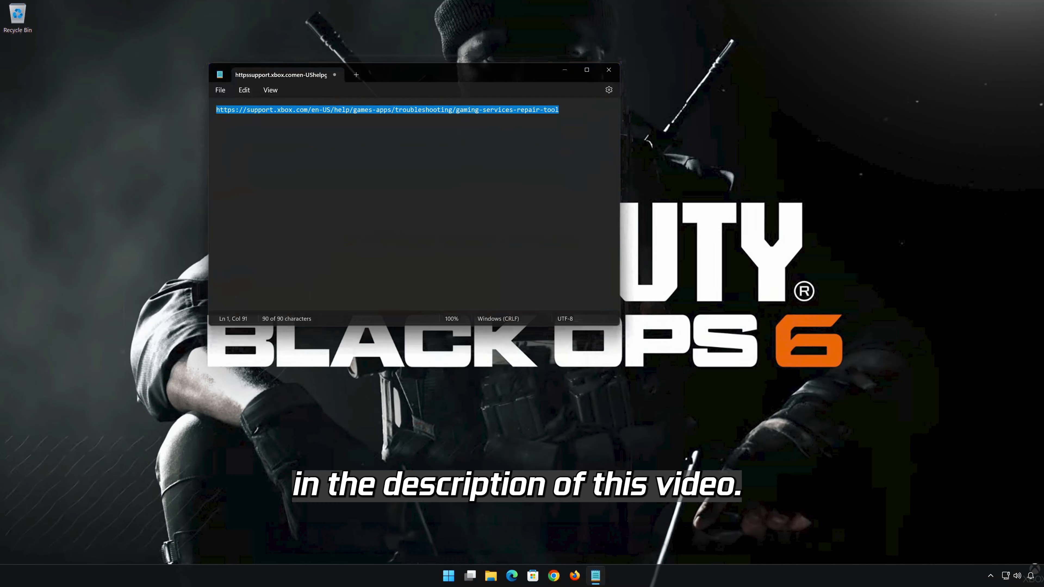
right_click(467, 110)
click(498, 158)
click(565, 73)
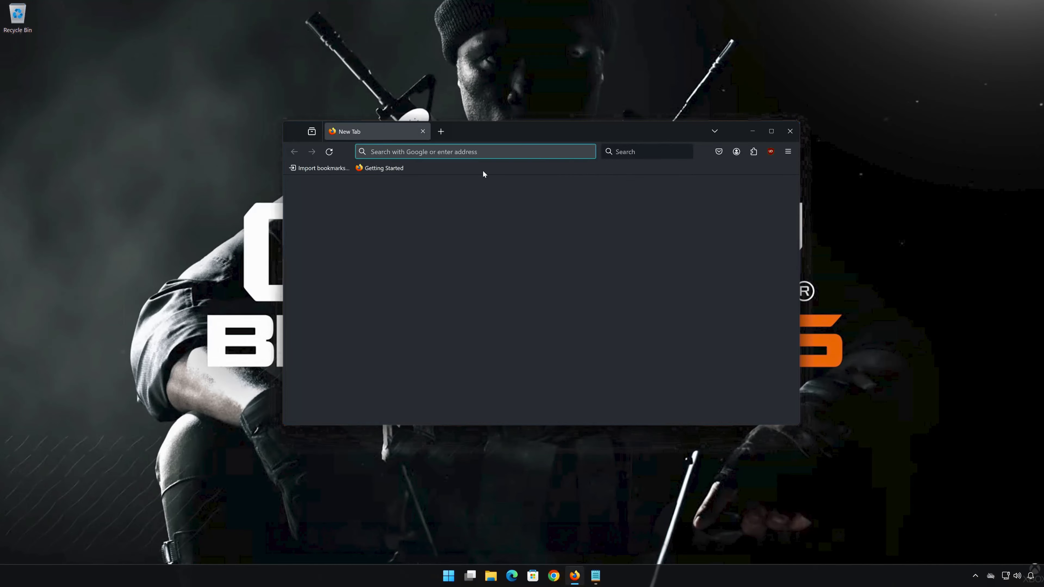
right_click(489, 151)
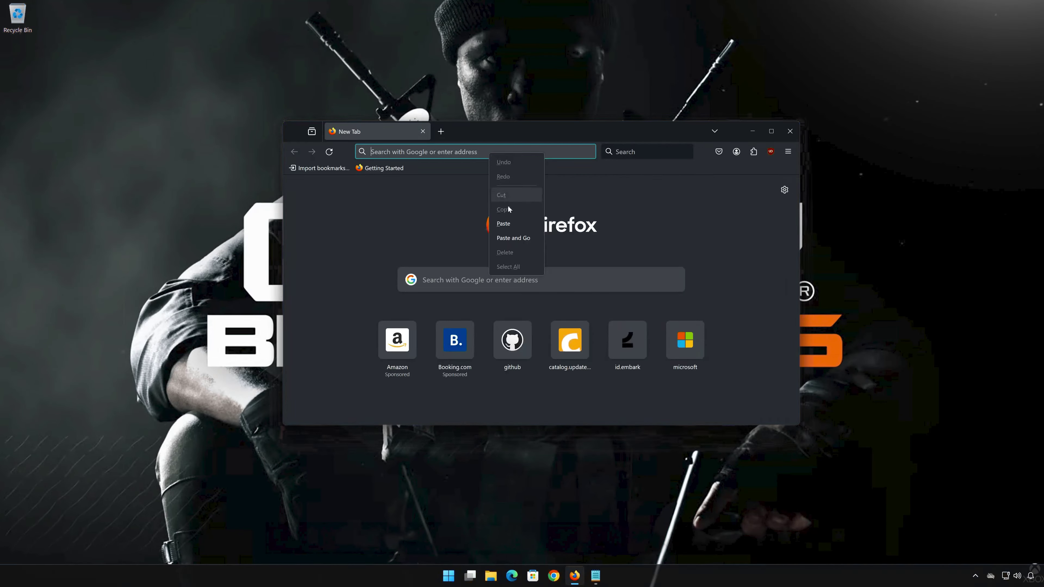
click(503, 223)
key(Return)
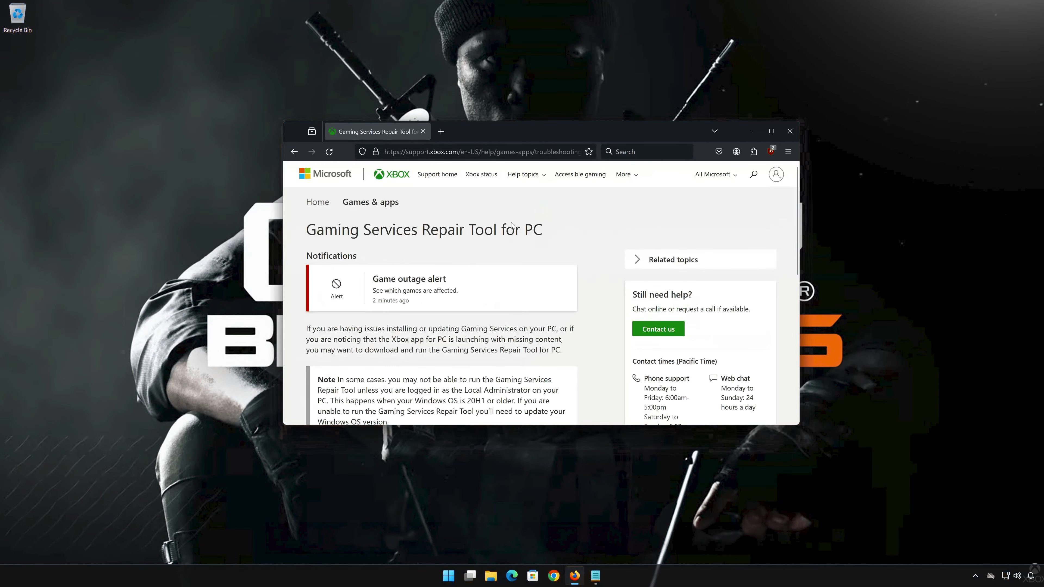
Step: Download the Gaming Services Repair Tool for PC from the Downloadable version section and close the browser
scroll(505, 274, down, 5)
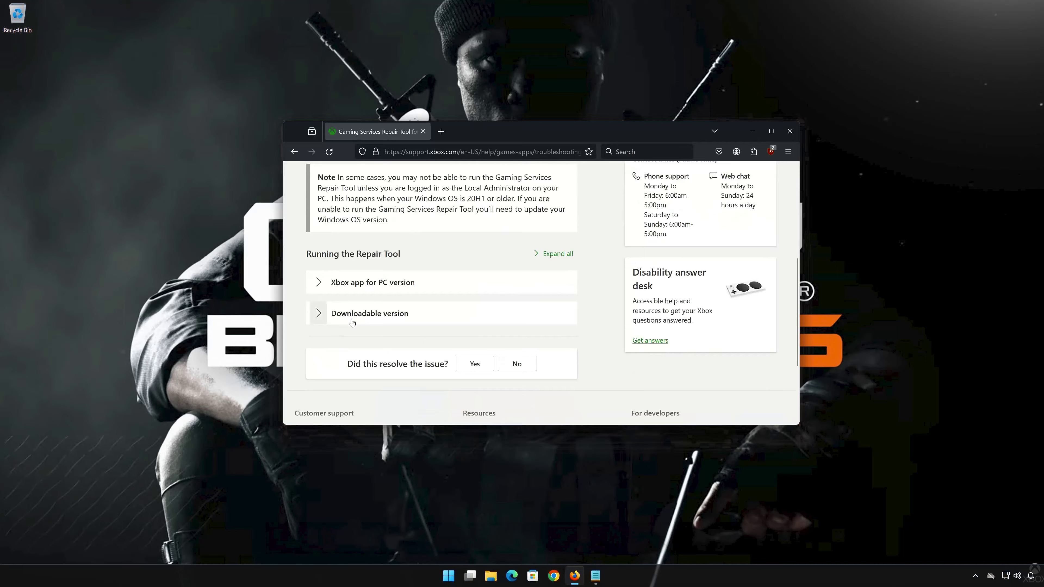
click(319, 314)
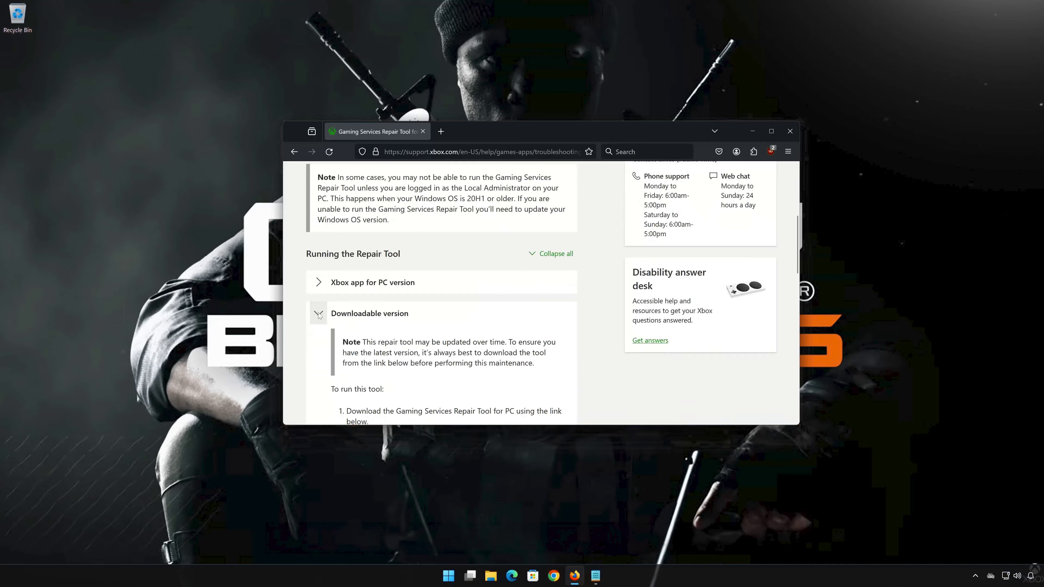
scroll(456, 323, down, 5)
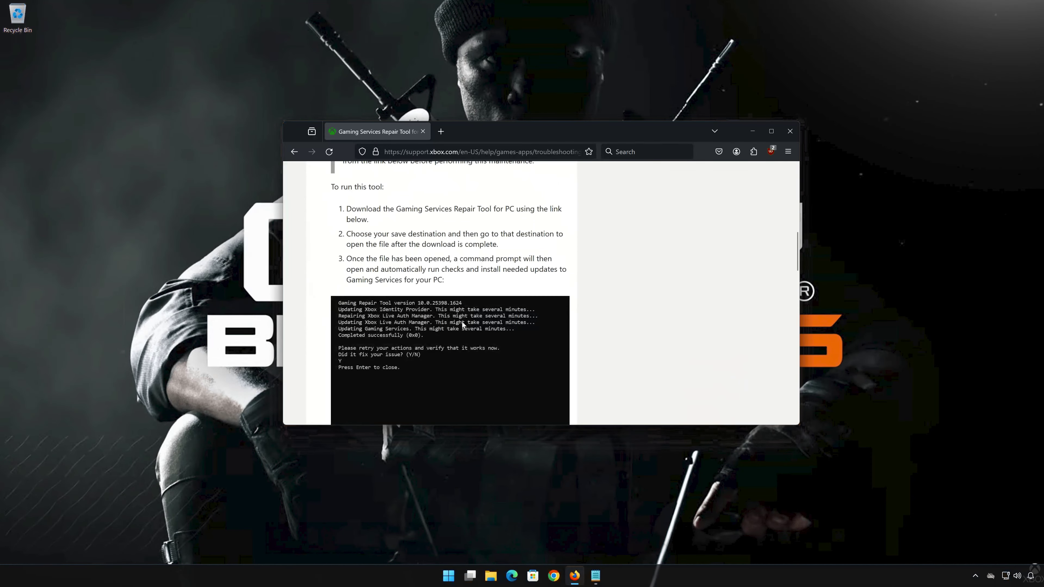
scroll(462, 324, down, 5)
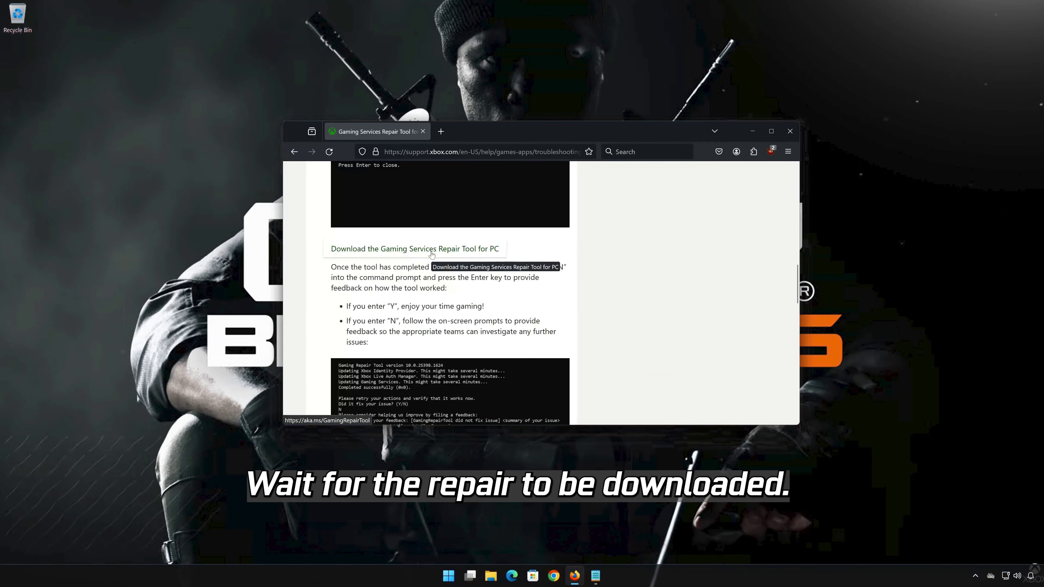
click(431, 252)
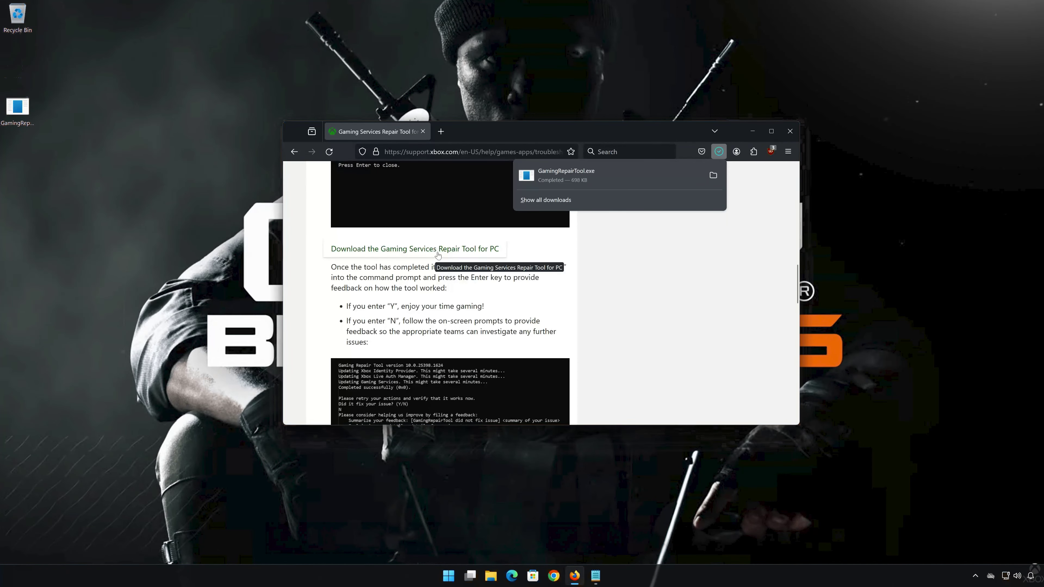
key(Escape)
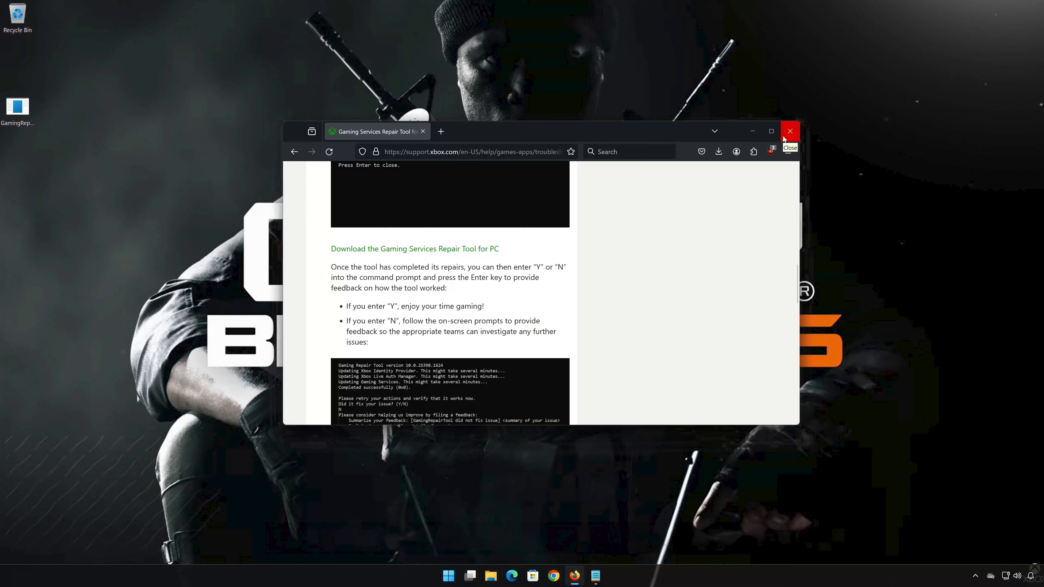
click(789, 131)
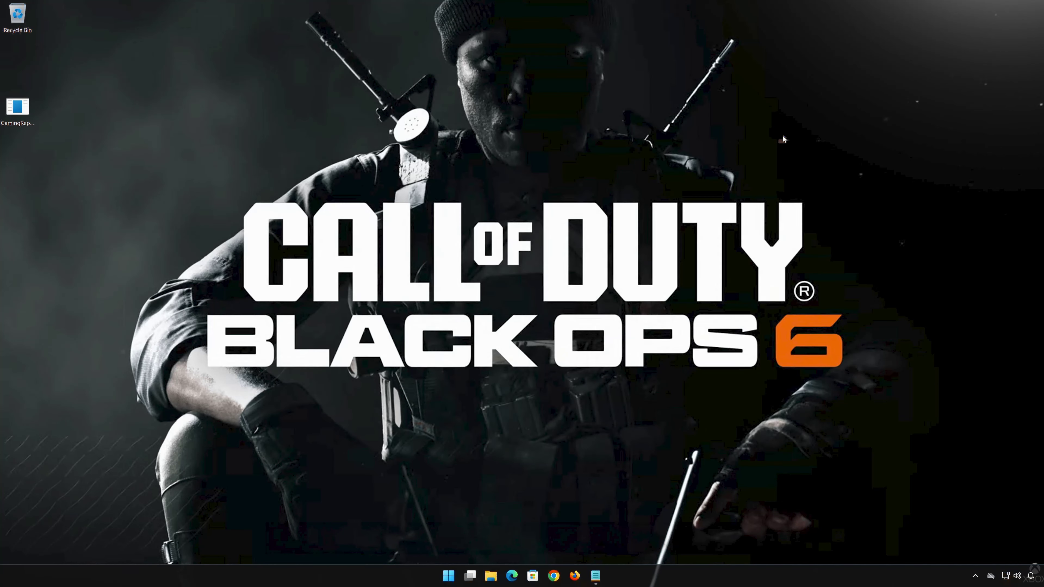
Step: Run GamingRepairTool from the desktop as administrator, allow its changes, answer y to whether the issue is fixed, and close it
right_click(17, 119)
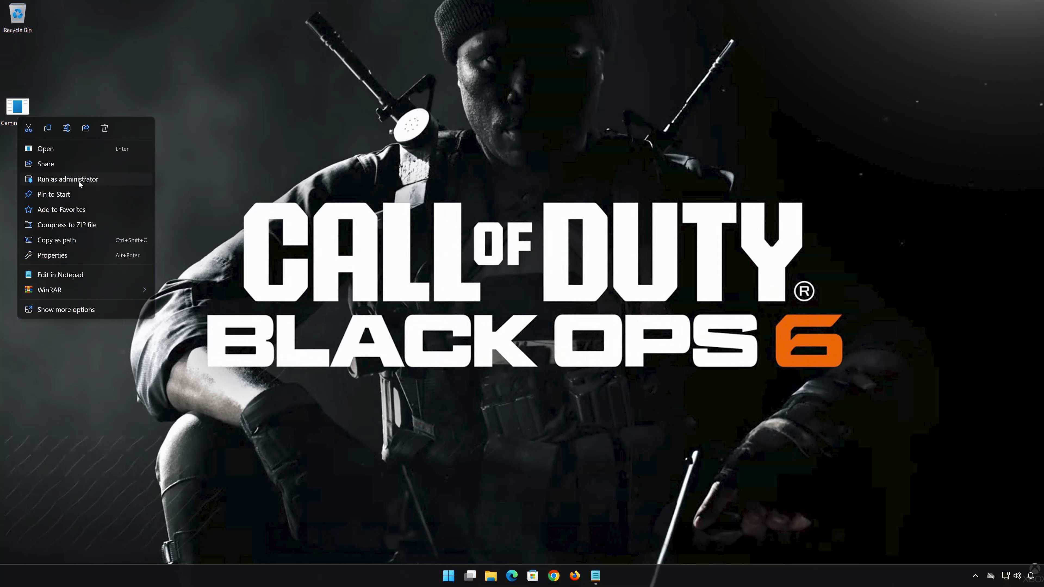
click(69, 181)
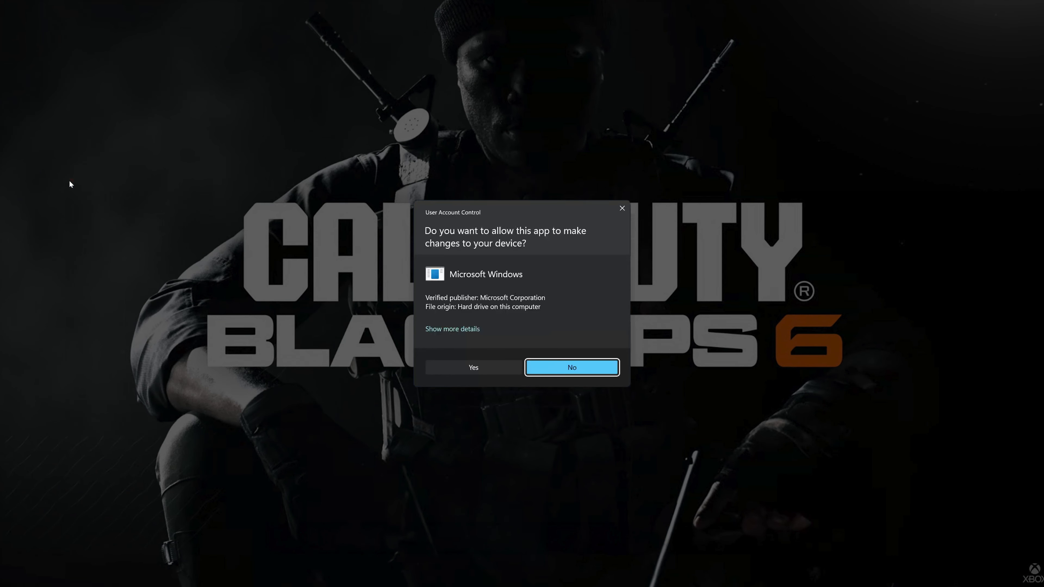
click(478, 367)
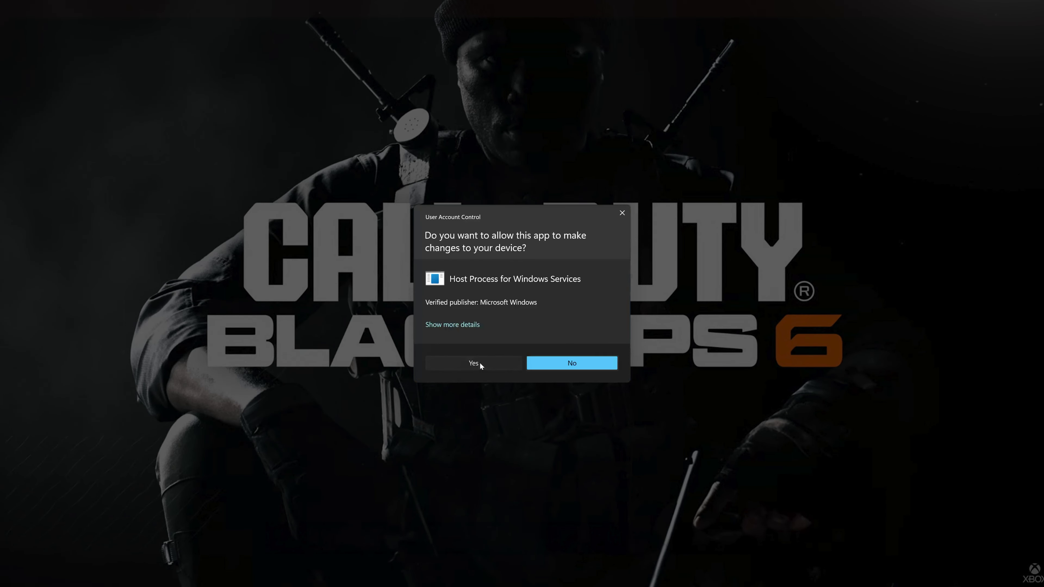
click(479, 362)
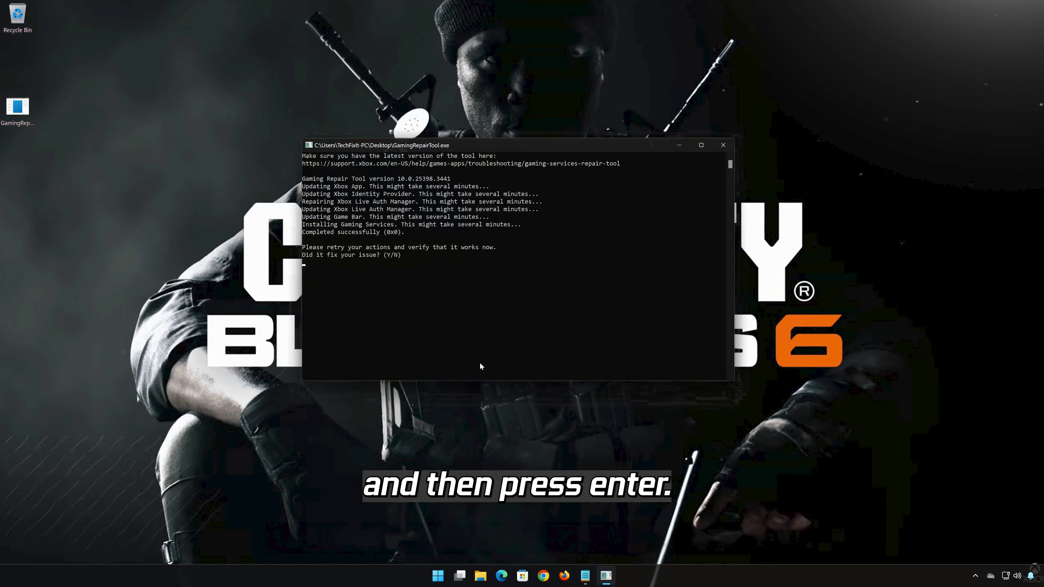
text(y)
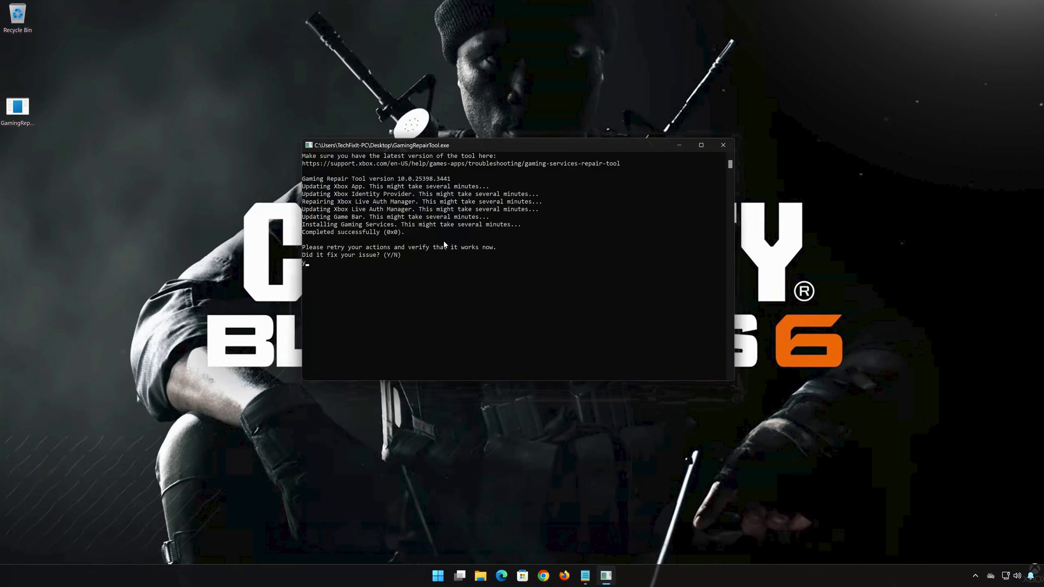
key(Return)
key(Return)
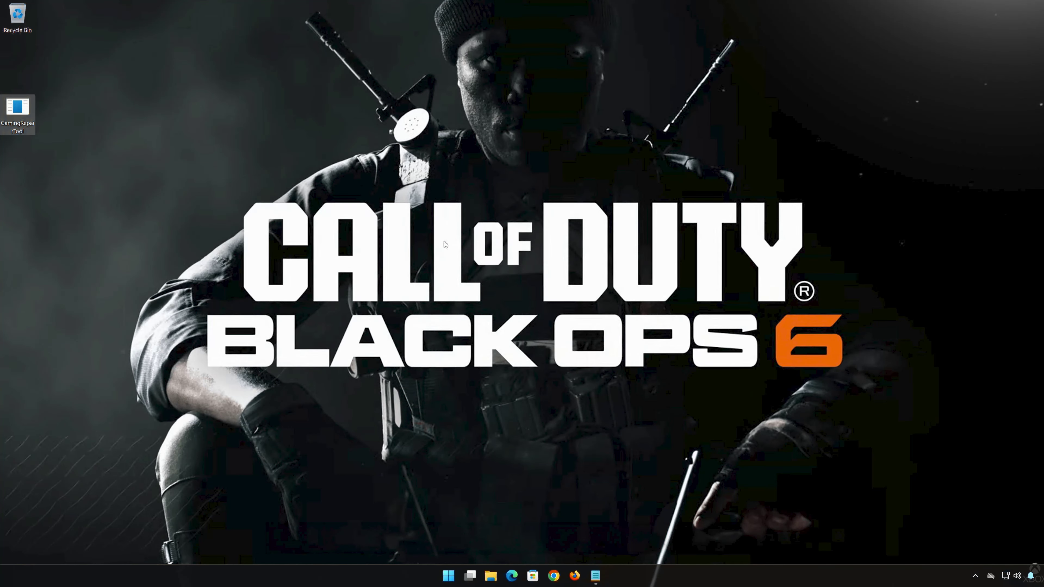
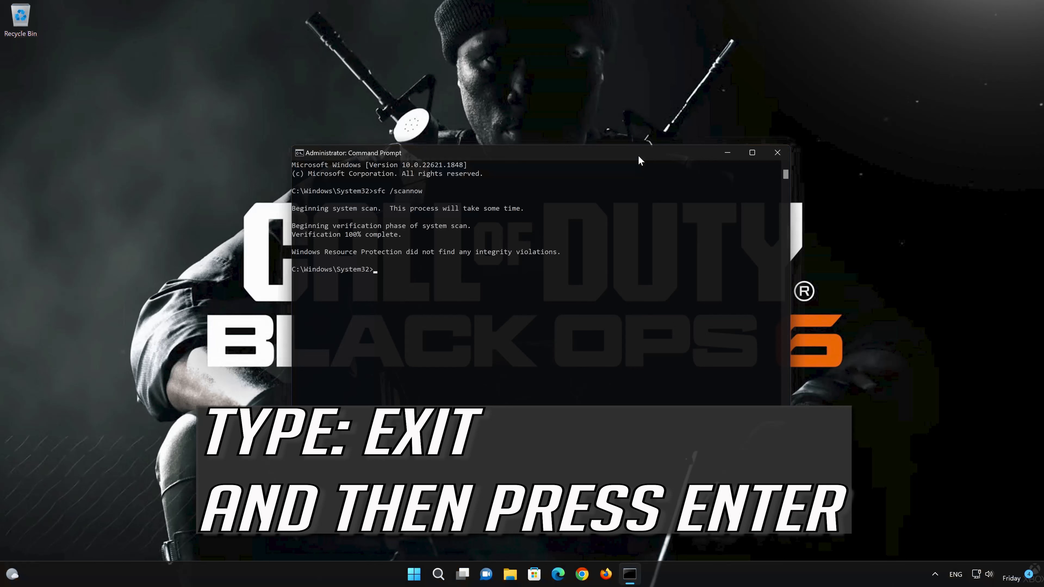
Step: Close the administrator Command Prompt with the exit command
text(exit)
key(Return)
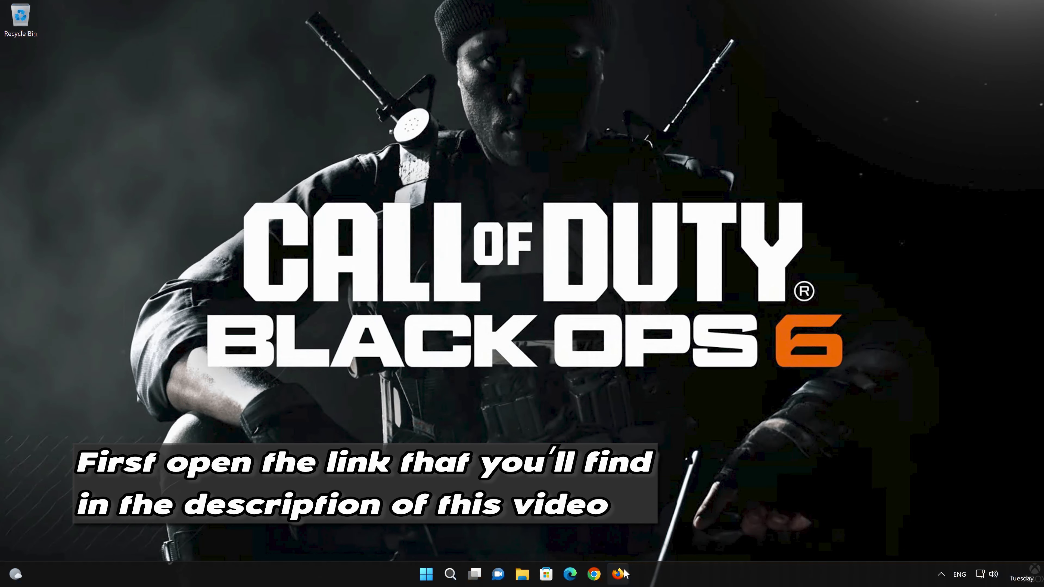
Step: Open Microsoft's Download Windows 11 page in Firefox, download the installation media creation tool, and close the browser
click(618, 573)
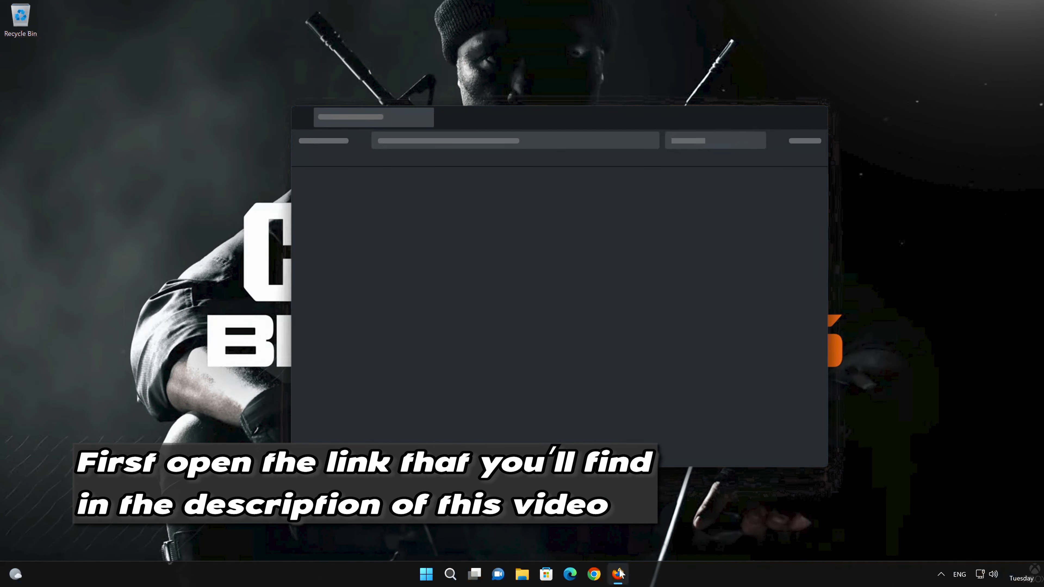
right_click(486, 138)
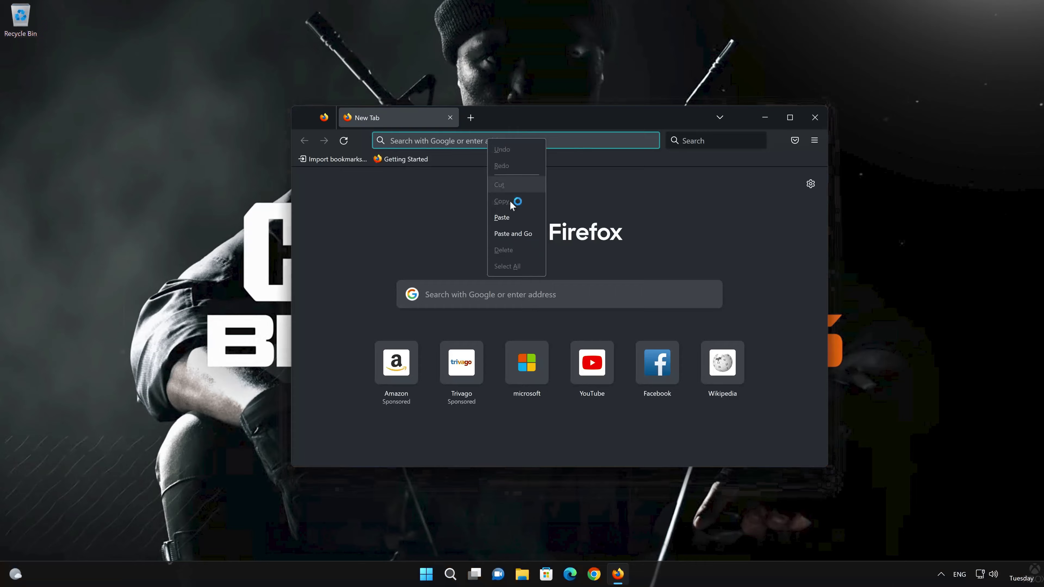
click(516, 233)
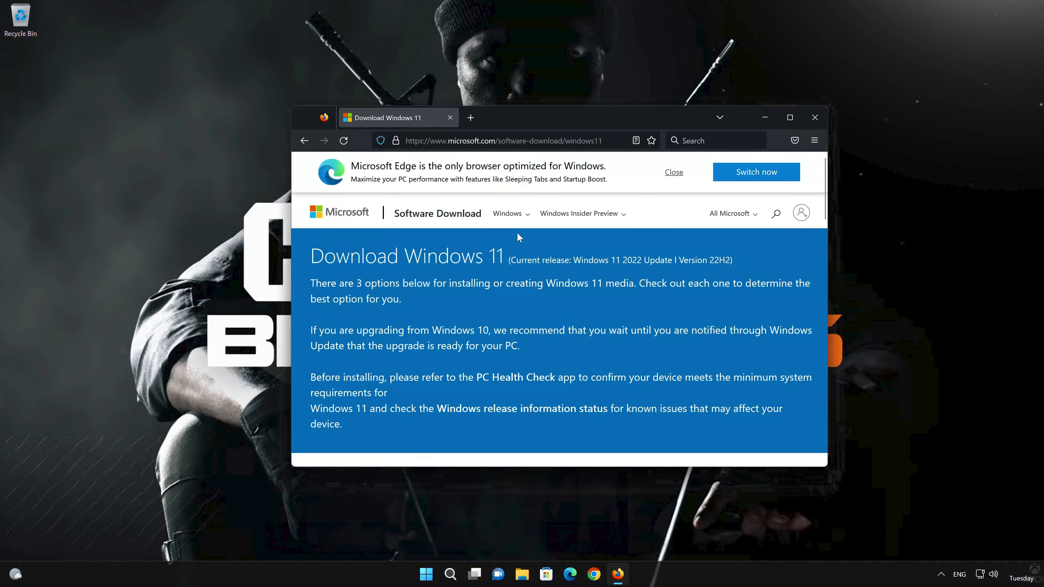
scroll(517, 233, down, 10)
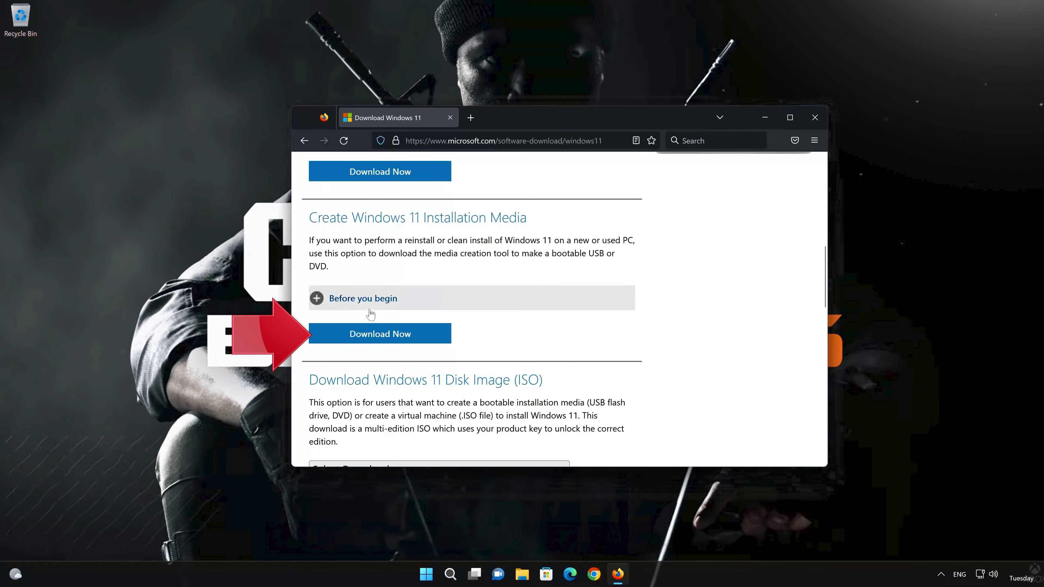
click(400, 335)
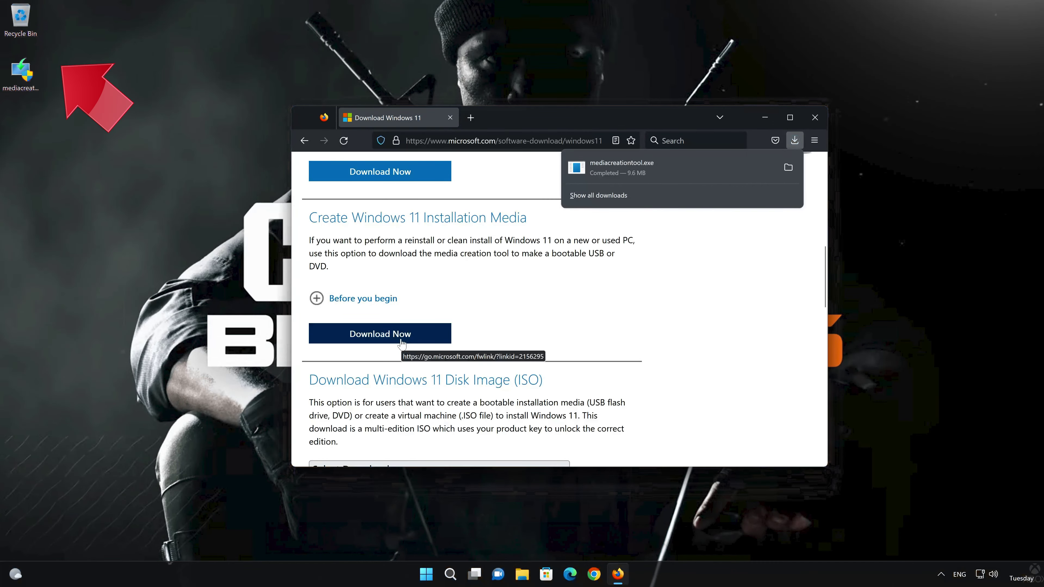
click(812, 118)
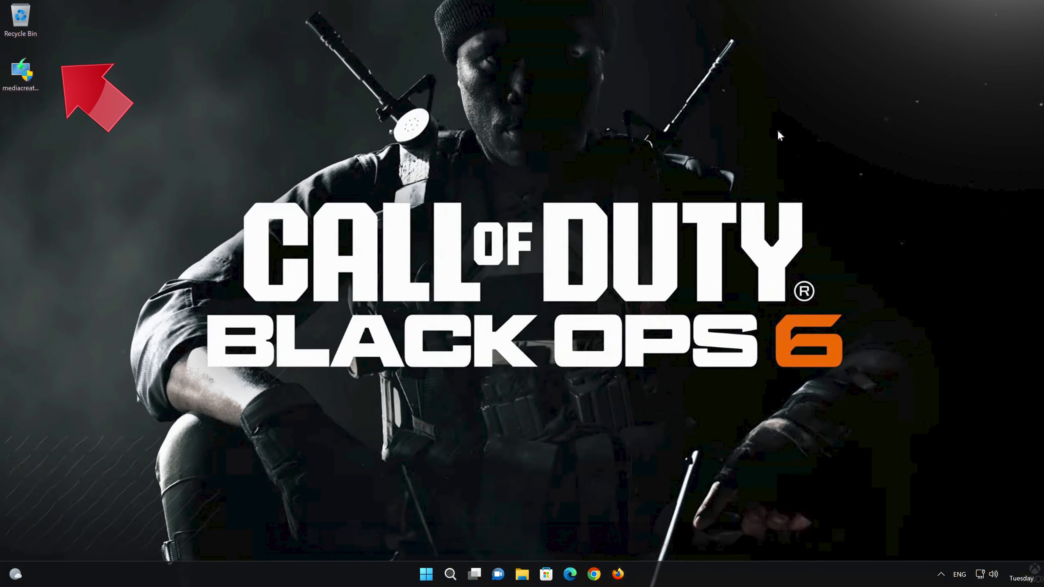
Step: Launch mediacreationtool with permission to make changes, accept the license terms, and keep the recommended language and edition
double_click(21, 78)
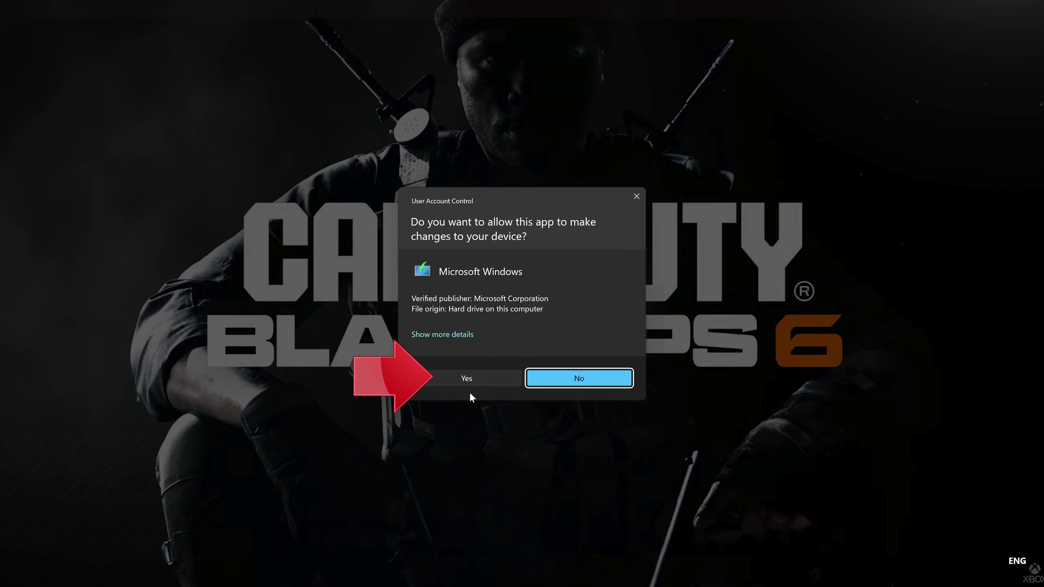
click(462, 380)
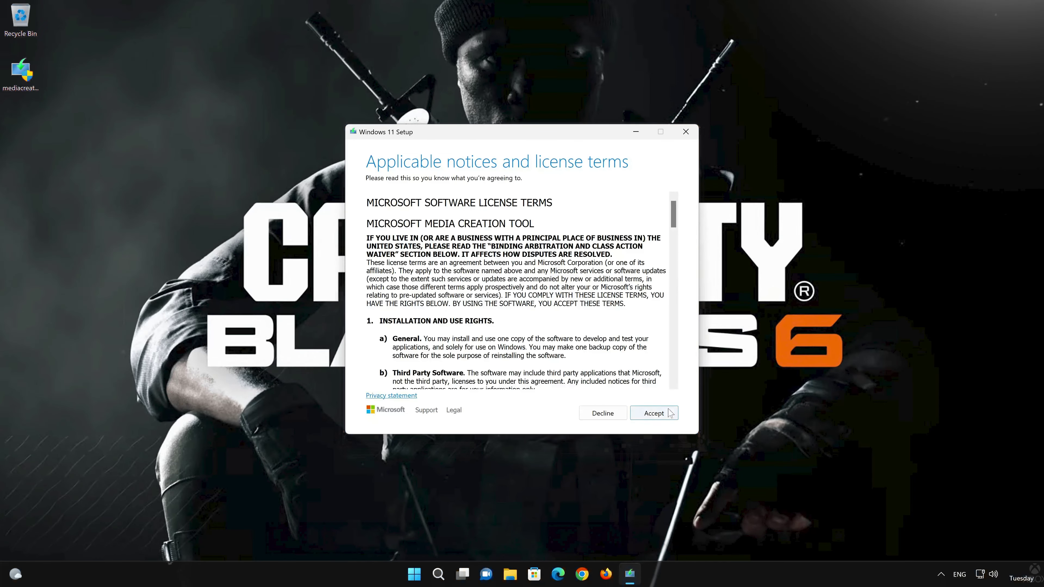
click(654, 413)
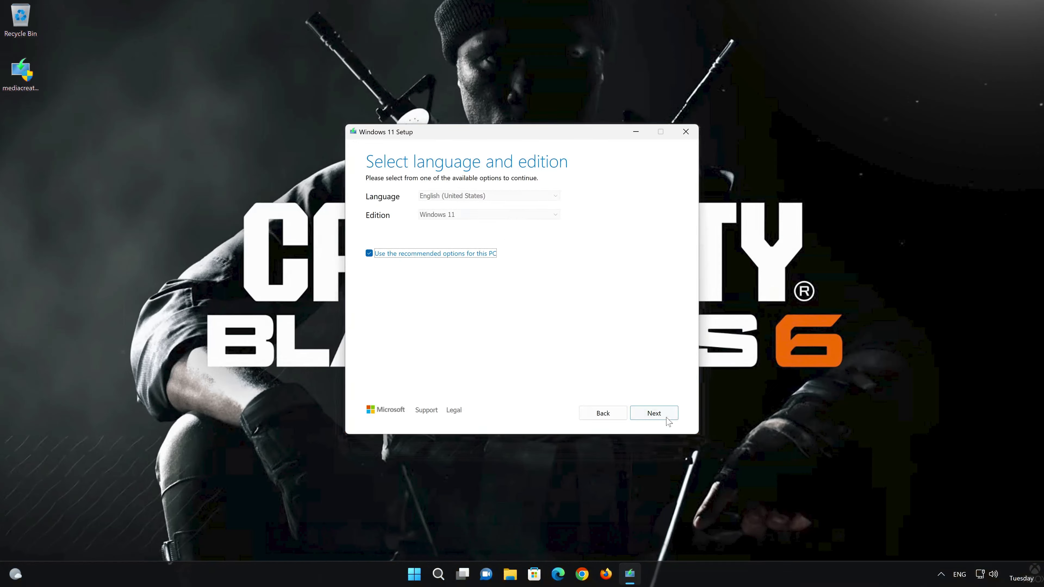
click(653, 413)
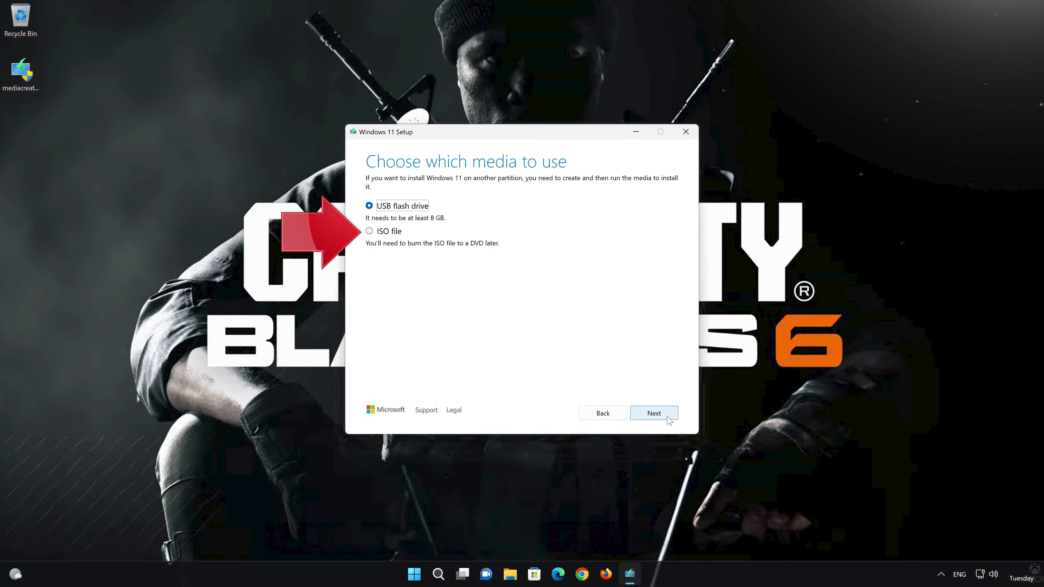
Step: Create the Windows 11 installation media as an ISO file named Windows 11 on the Desktop, and finish the media creation tool
click(369, 231)
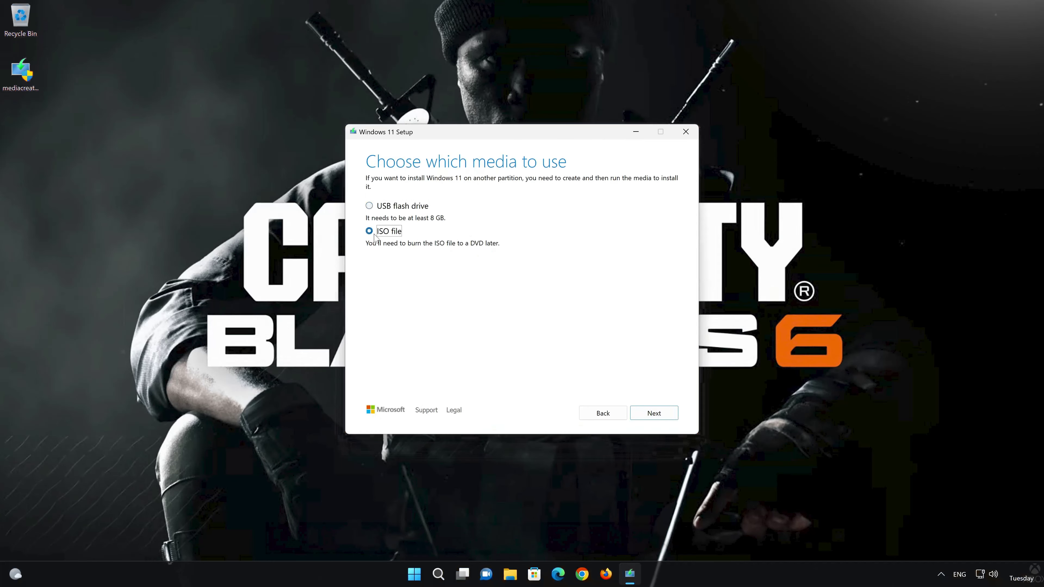
click(657, 415)
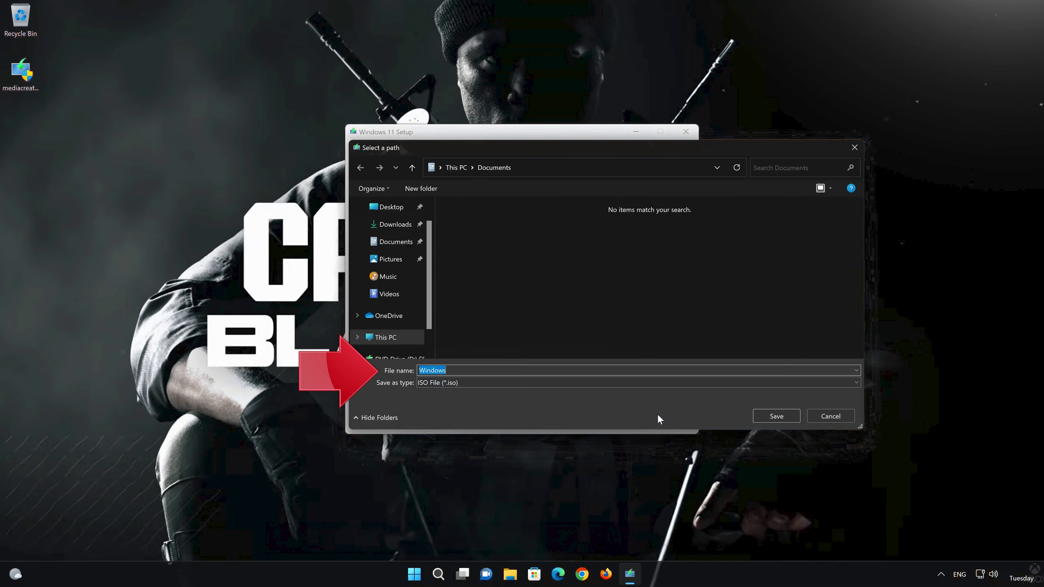
key(End)
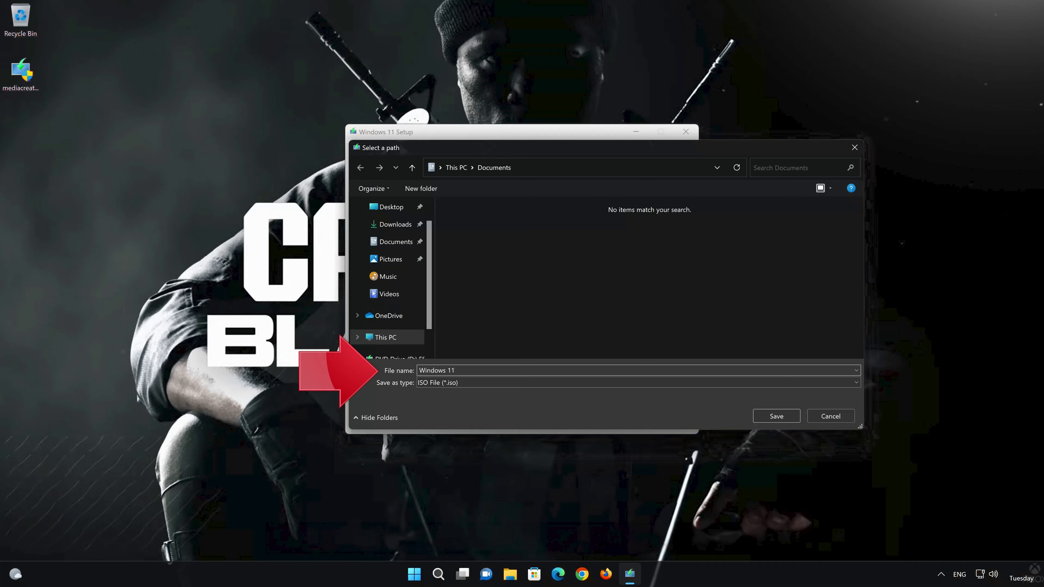
click(386, 207)
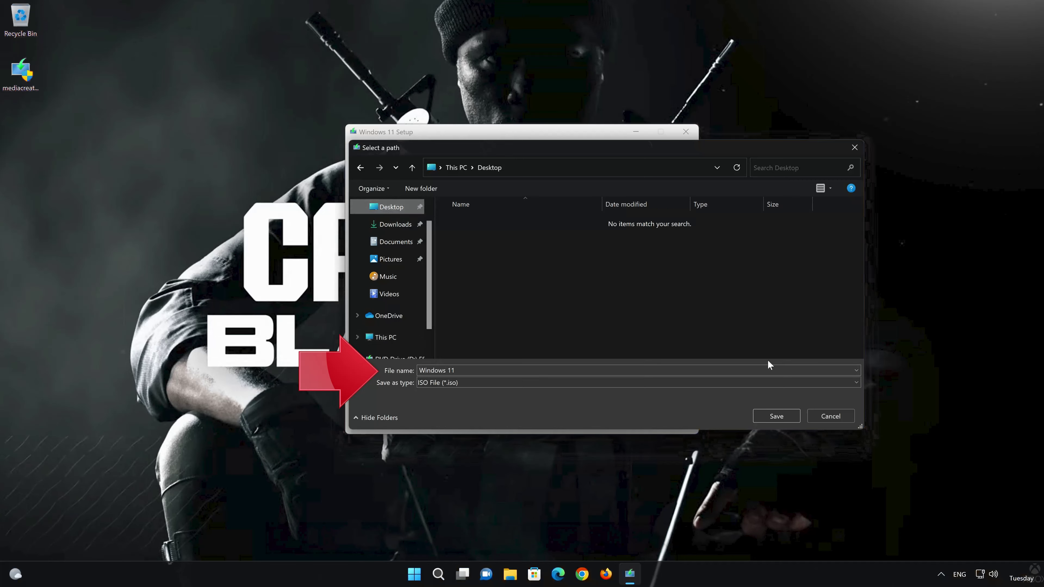
click(785, 414)
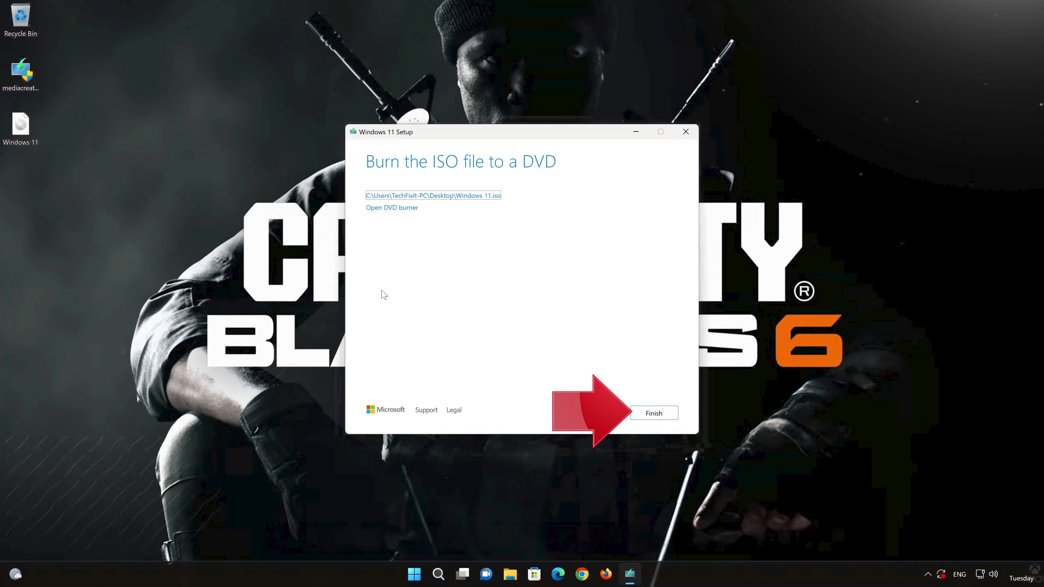
click(654, 414)
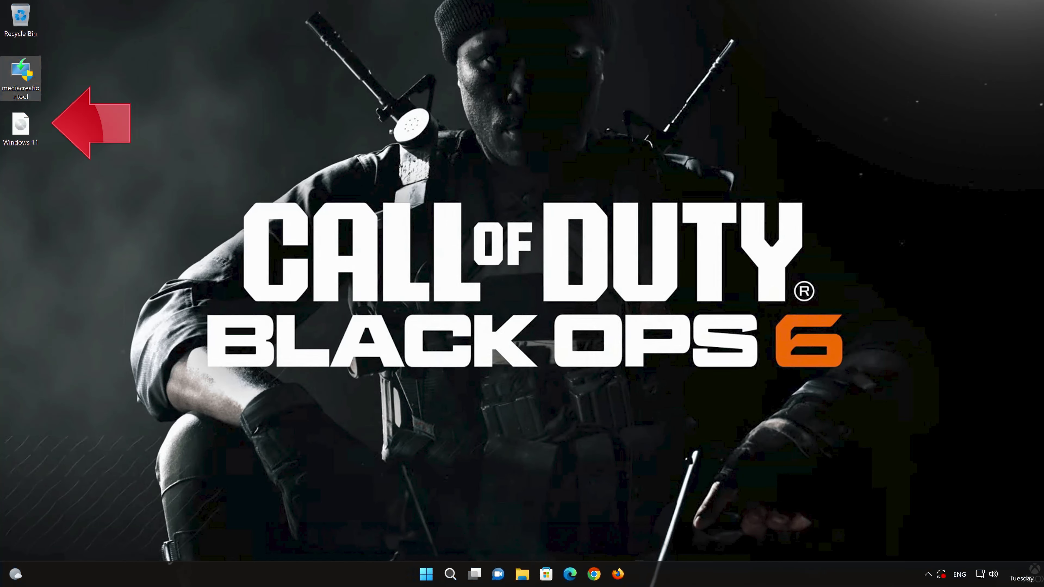
Step: Mount the Windows 11 disc image from the desktop and launch its setup application with permission to make changes
mouse_move(19, 133)
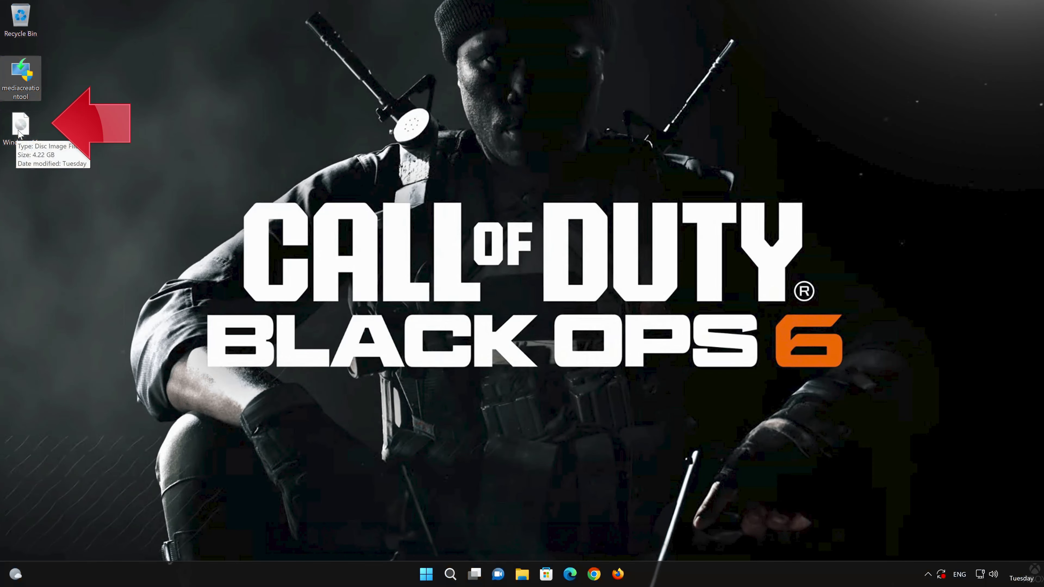
click(18, 132)
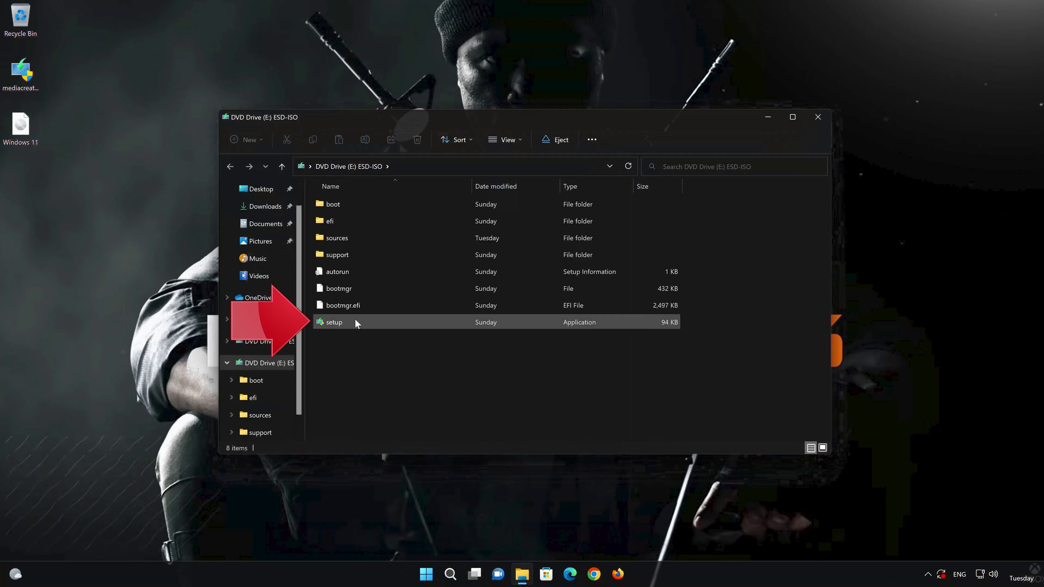
double_click(393, 325)
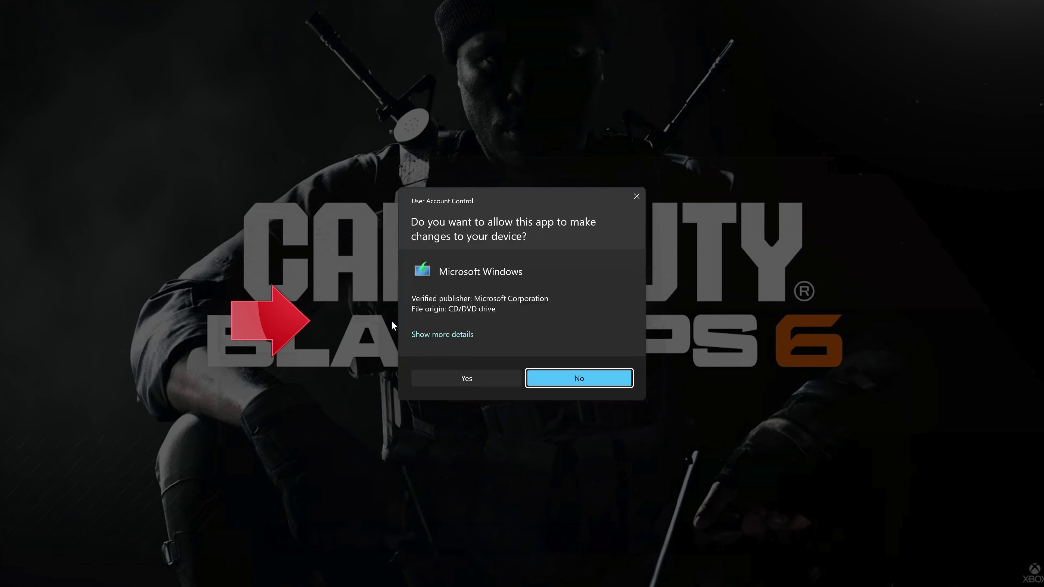
click(460, 376)
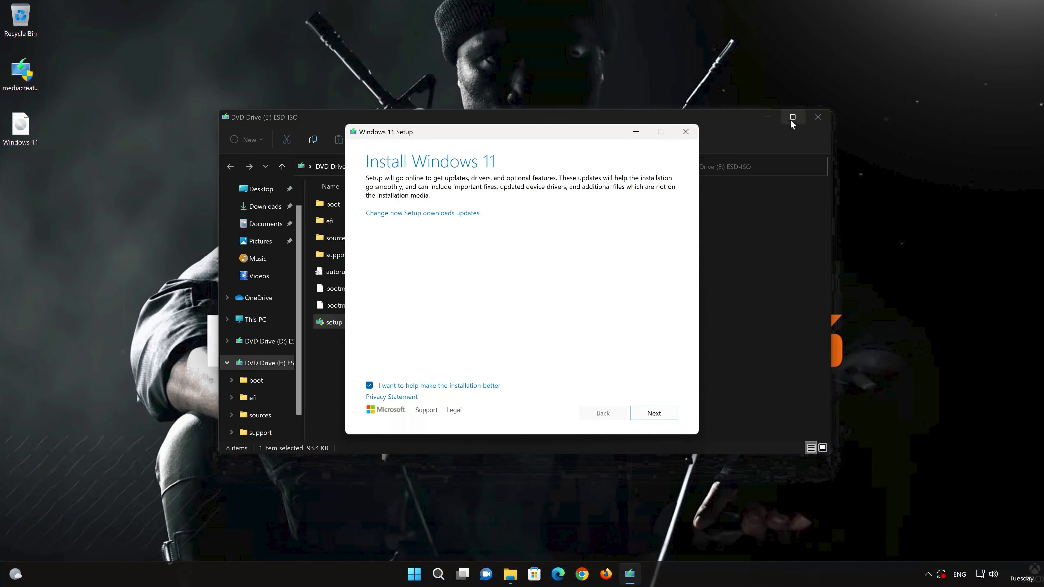
Step: Close the mounted drive's window, continue Windows 11 Setup with the default update option, and accept the license terms
click(817, 117)
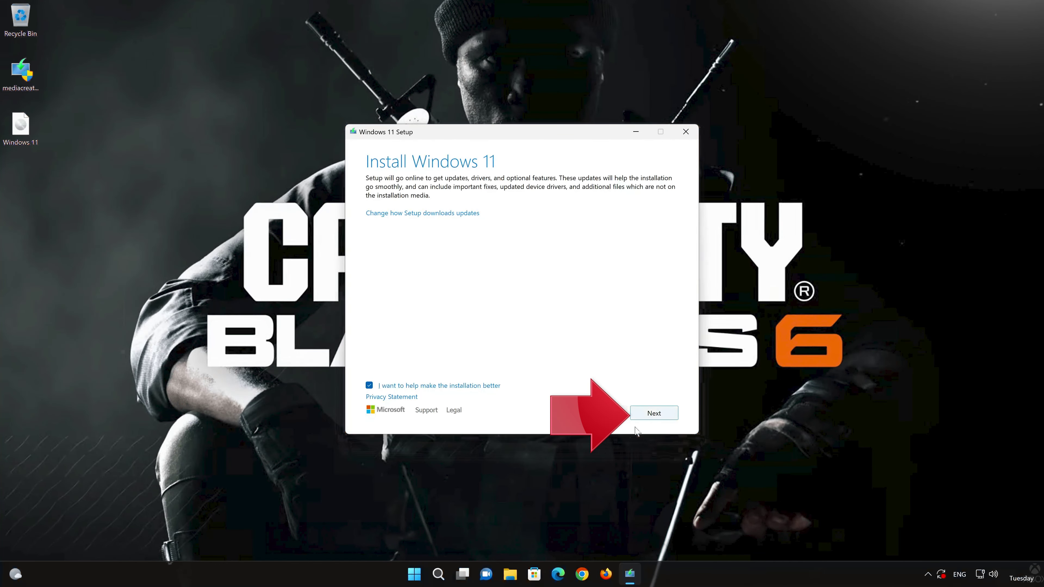
click(656, 415)
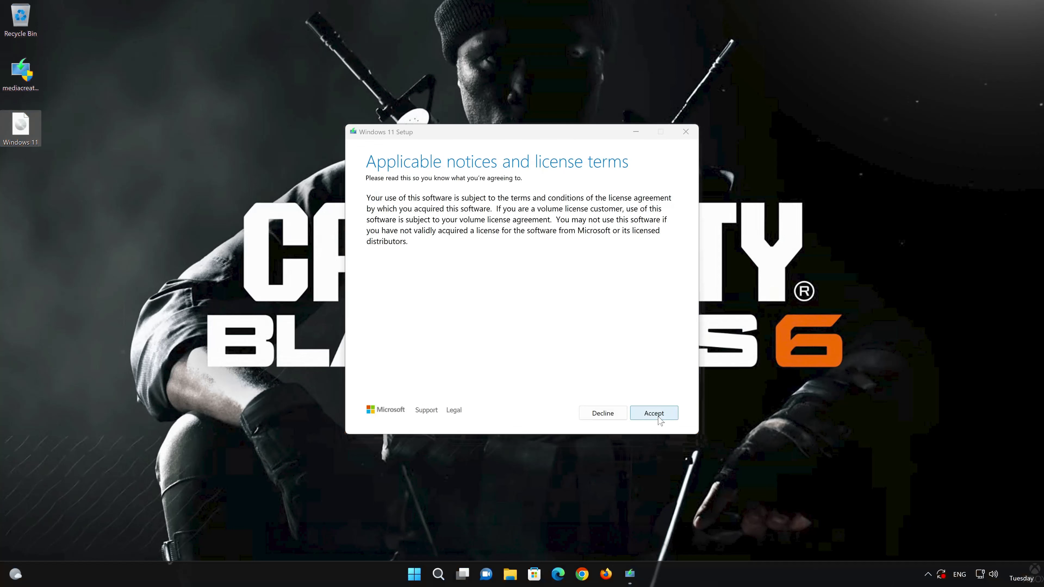
click(657, 416)
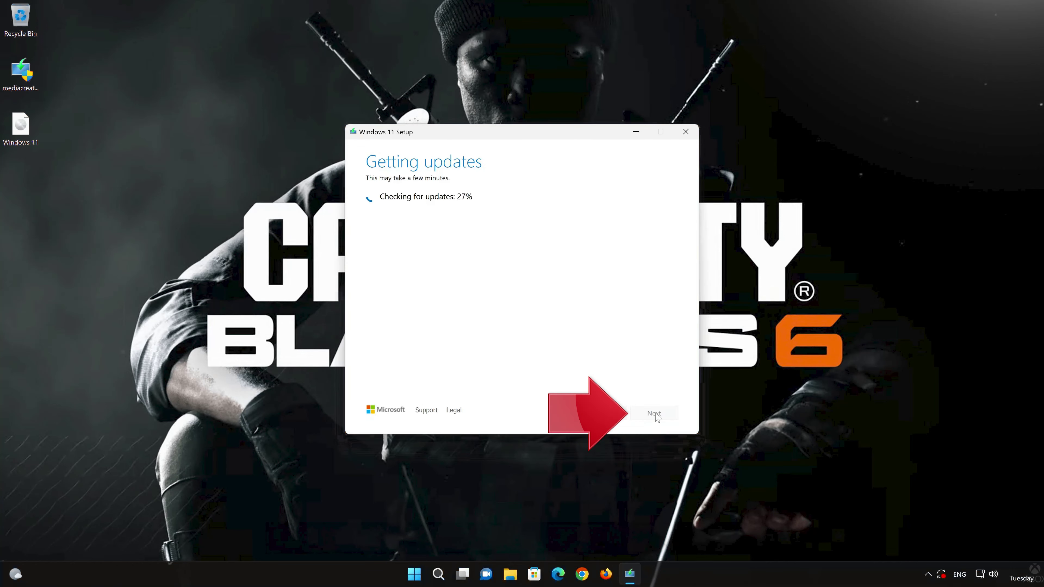